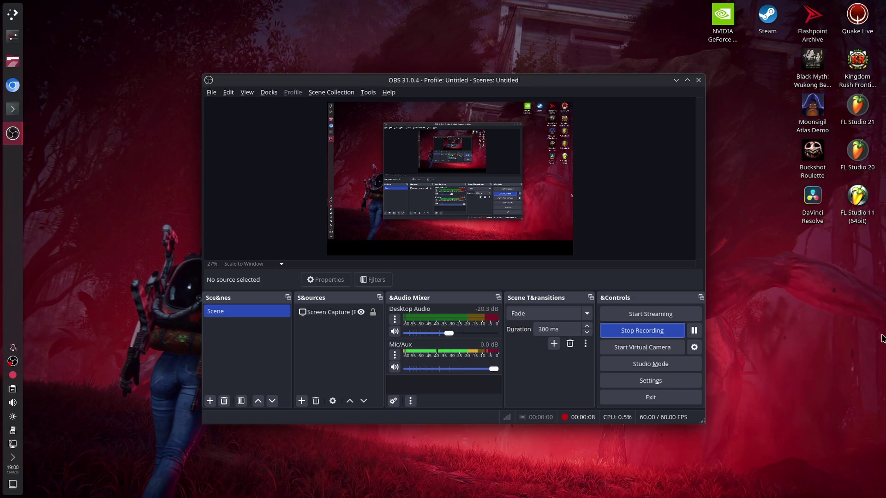
Bring the Chrome window showing fedoraproject.org to the front while OBS keeps recording
{"action": "key", "text": "alt+Tab"}
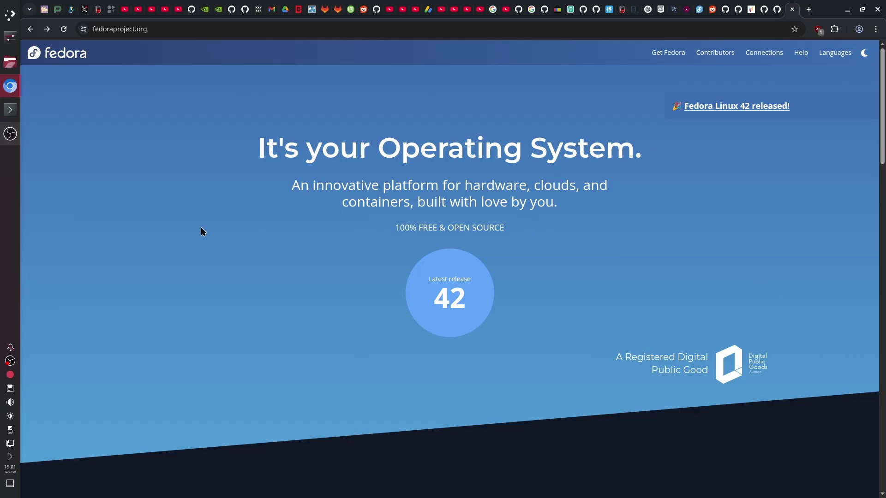
Go from fedoraproject.org to the KDE Plasma Desktop 42 download page with the x86_64 Live ISO
{"action": "left_click", "coordinate": [158, 31]}
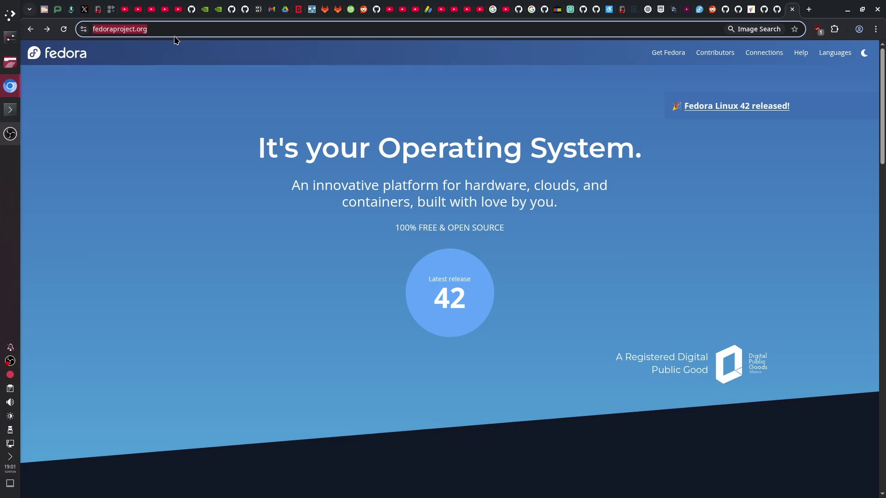
{"action": "left_click", "coordinate": [273, 139]}
{"action": "scroll", "coordinate": [361, 142], "scroll_direction": "down", "scroll_amount": 10}
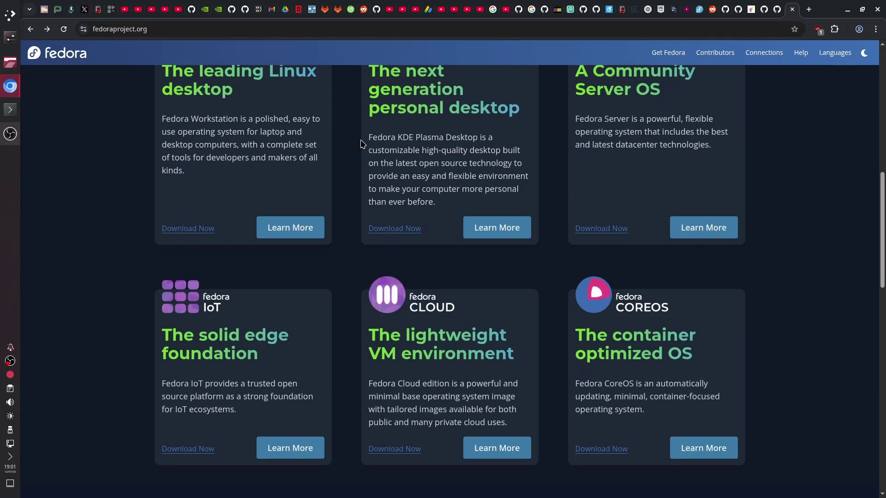
{"action": "scroll", "coordinate": [644, 264], "scroll_direction": "up", "scroll_amount": 3}
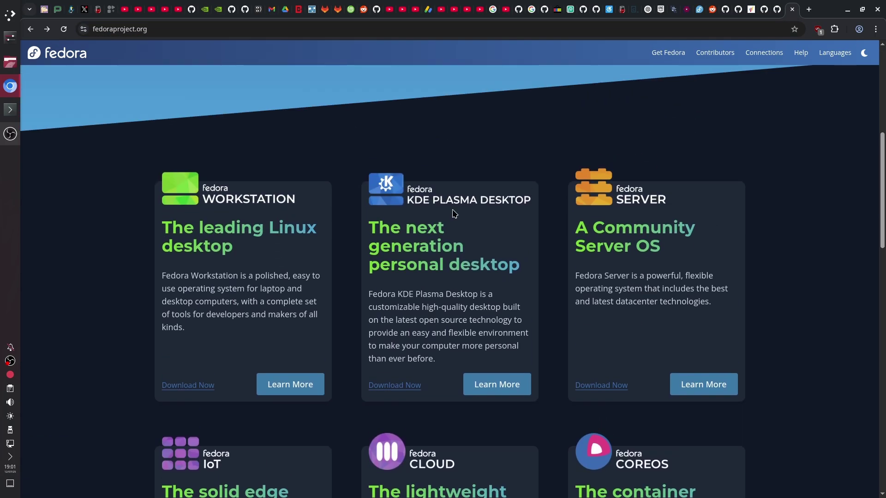
{"action": "left_click", "coordinate": [404, 387]}
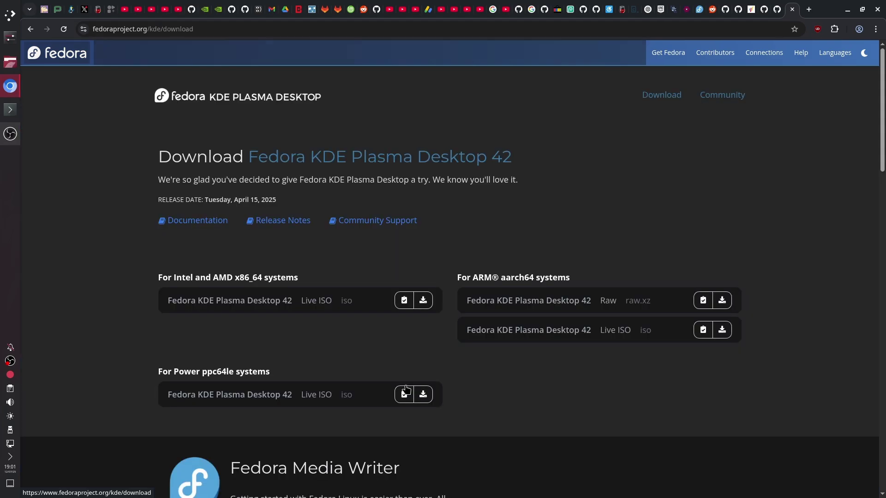
{"action": "left_click_drag", "start_coordinate": [149, 274], "coordinate": [693, 377]}
{"action": "left_click", "coordinate": [694, 377]}
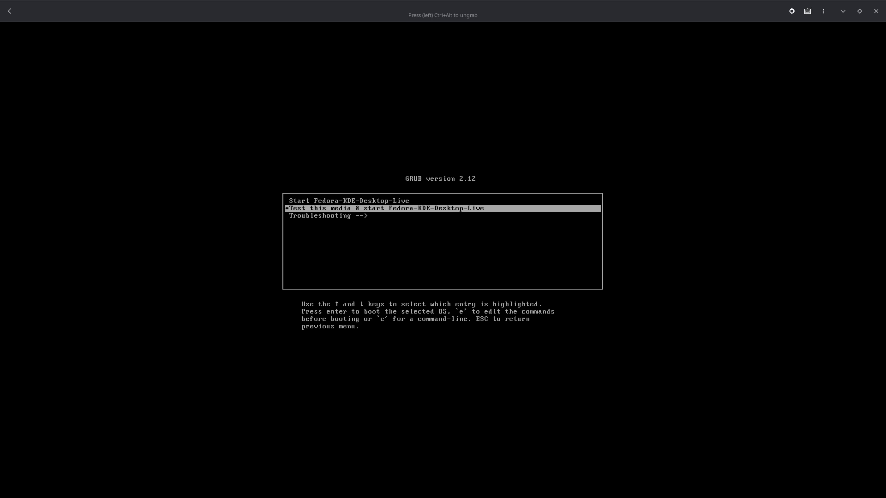
Boot Start Fedora-KDE-Desktop-Live, verify the network connection, and launch Install to Hard Drive
{"action": "key", "text": "Up"}
{"action": "key", "text": "Return"}
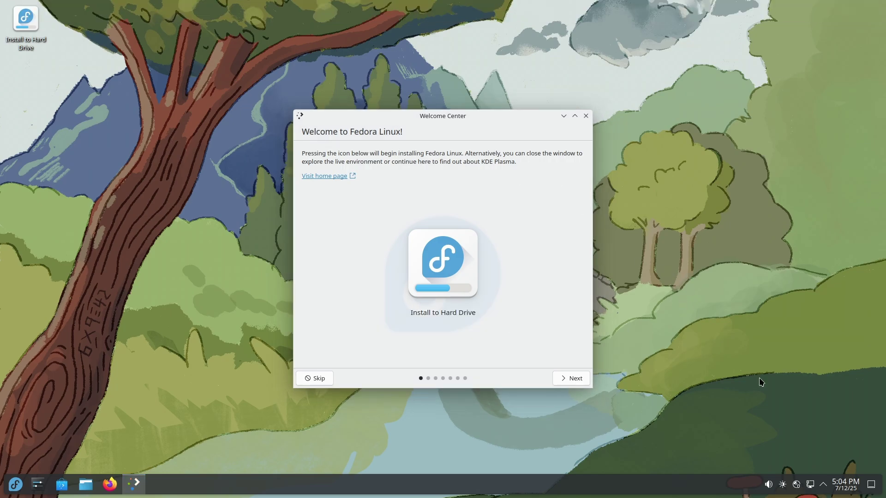
{"action": "left_click", "coordinate": [809, 484]}
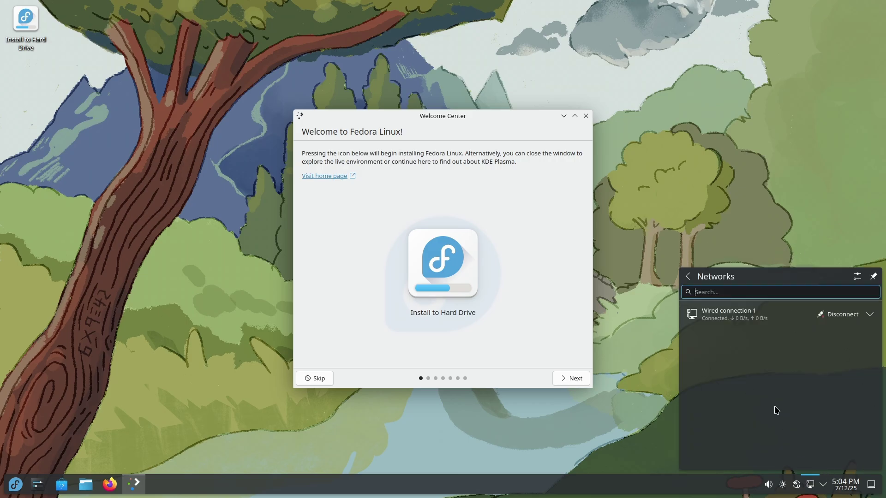
{"action": "left_click", "coordinate": [810, 484]}
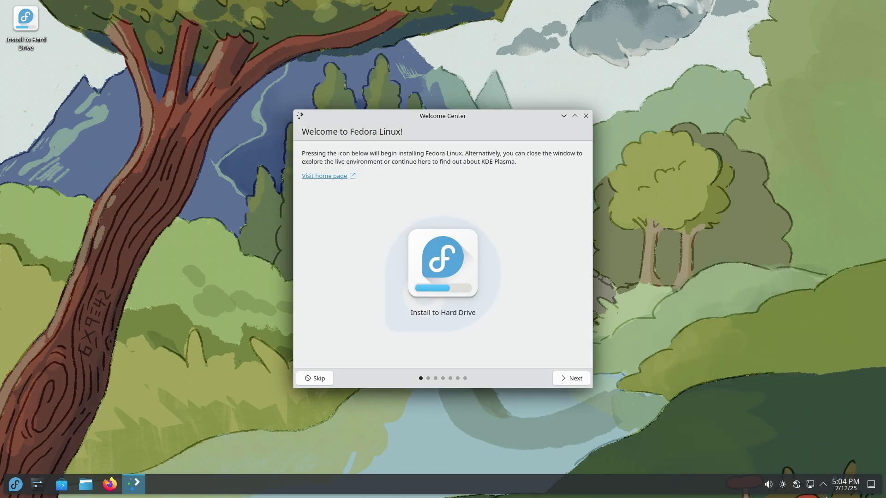
{"action": "left_click", "coordinate": [811, 484]}
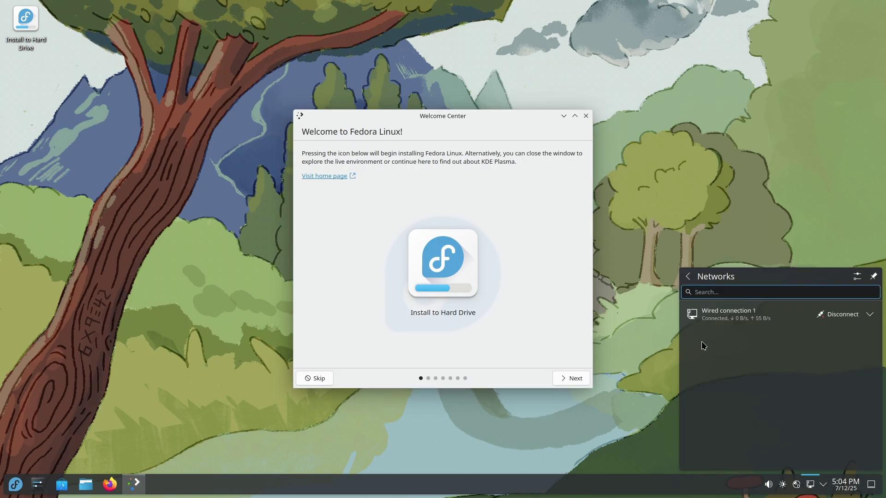
{"action": "left_click", "coordinate": [640, 338]}
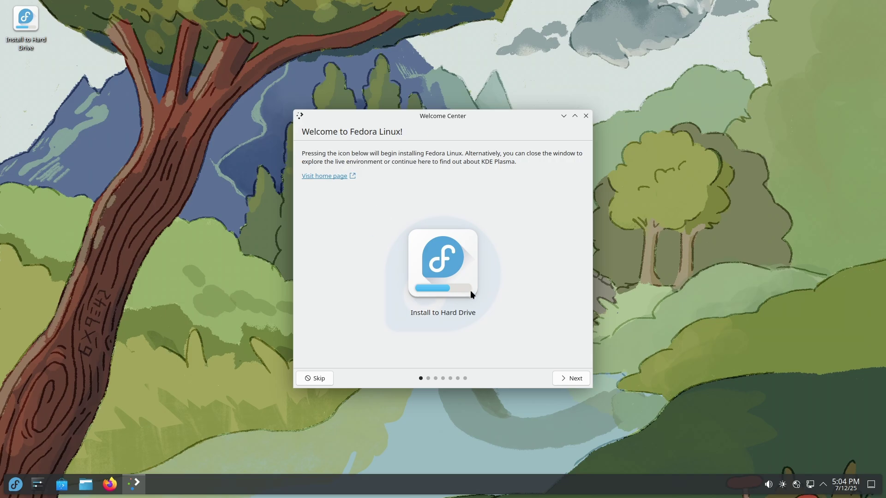
{"action": "left_click", "coordinate": [442, 281]}
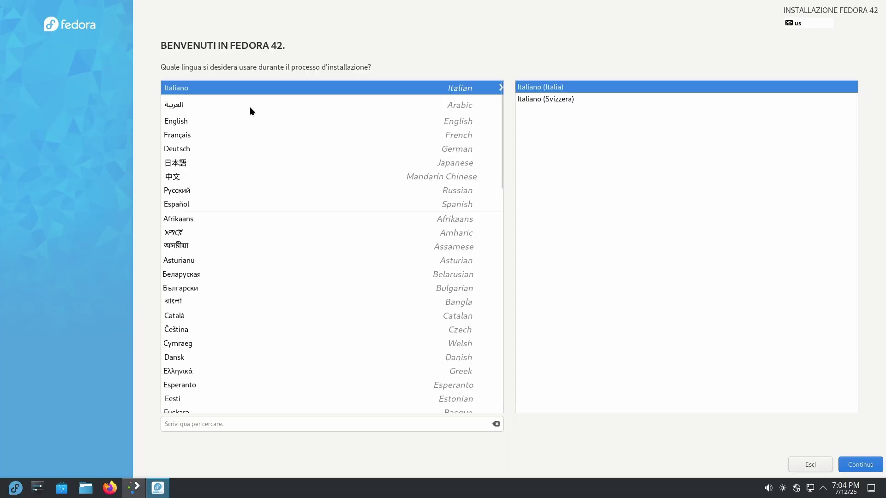
Choose English, replace the English (US) keyboard layout with Italian, and accept the Europe/Rome time zone
{"action": "left_click", "coordinate": [179, 122]}
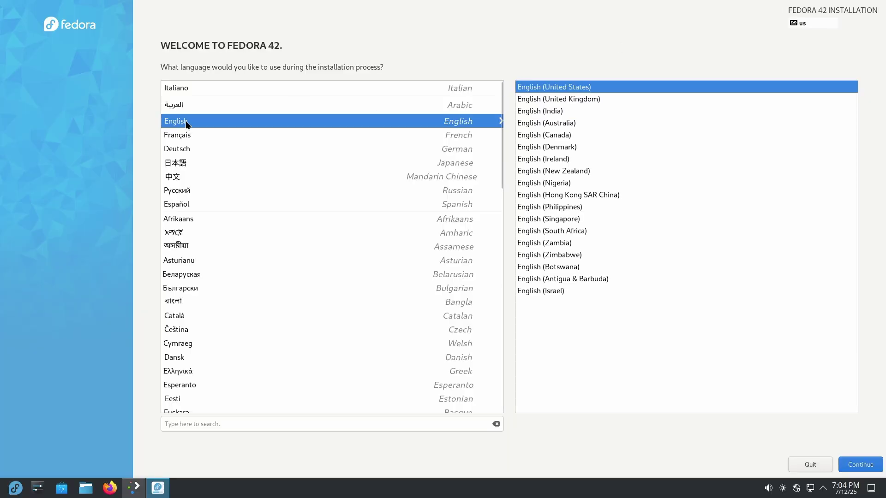
{"action": "left_click", "coordinate": [860, 464]}
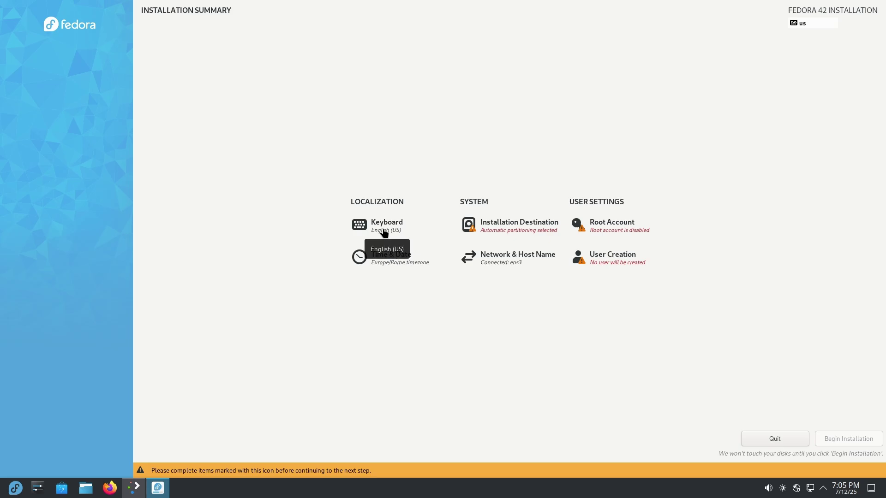
{"action": "left_click", "coordinate": [383, 230]}
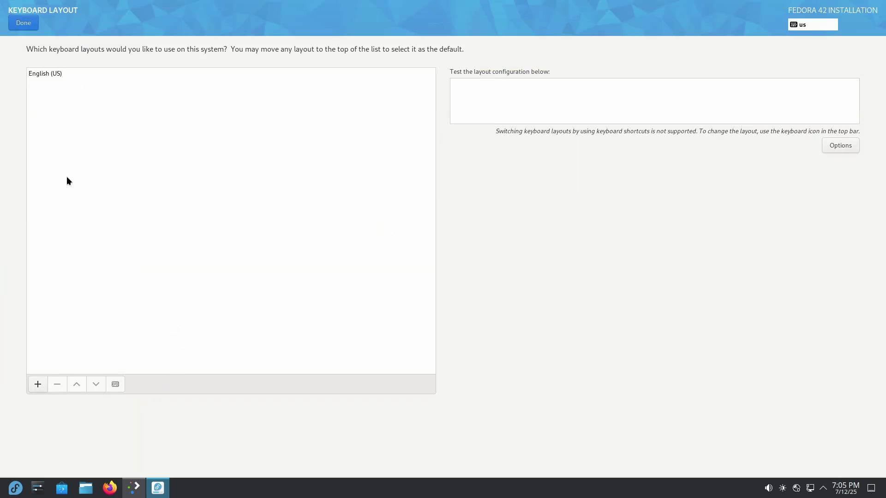
{"action": "left_click", "coordinate": [38, 385]}
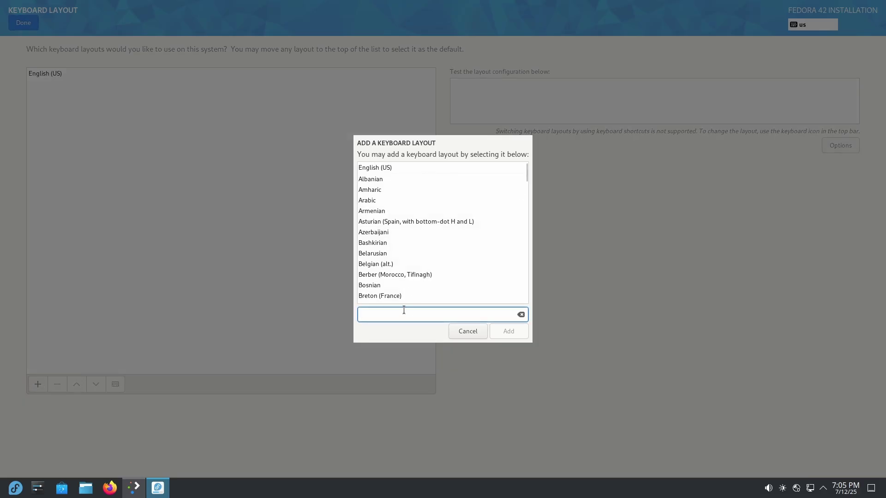
{"action": "type", "text": "ital"}
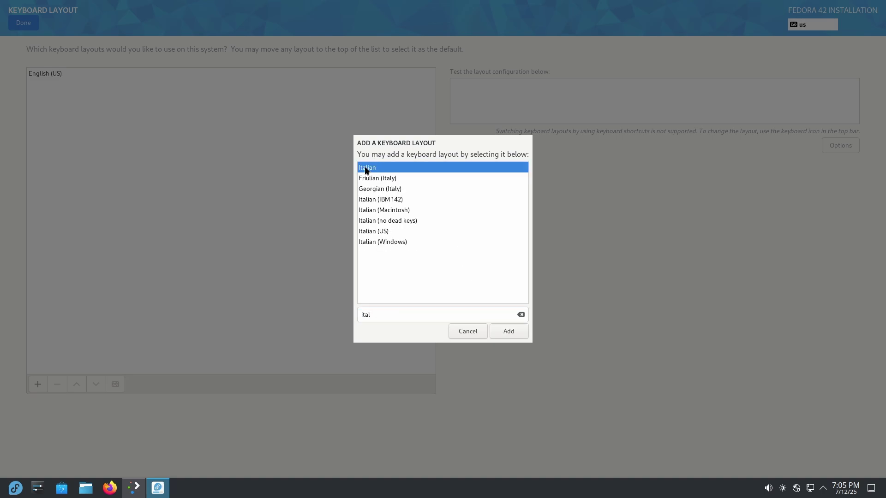
{"action": "left_click", "coordinate": [504, 336]}
{"action": "left_click", "coordinate": [41, 75]}
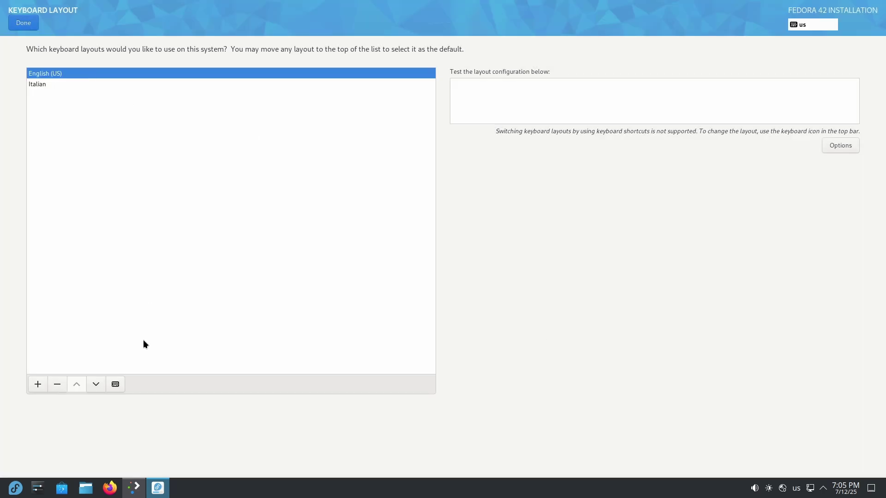
{"action": "left_click", "coordinate": [57, 384]}
{"action": "left_click", "coordinate": [23, 23]}
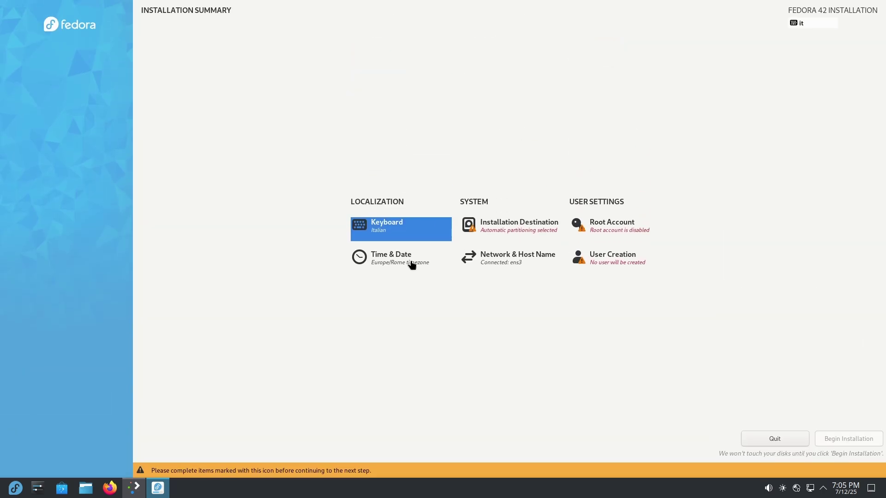
{"action": "left_click", "coordinate": [411, 263]}
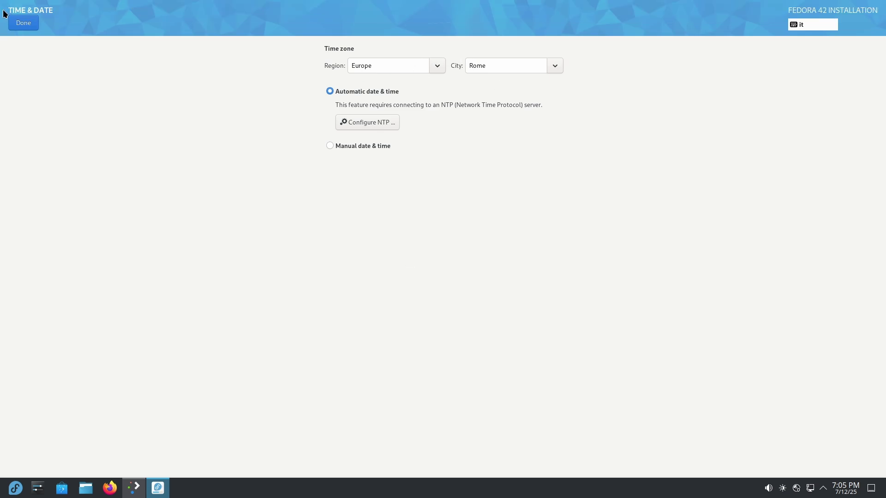
{"action": "left_click", "coordinate": [12, 18]}
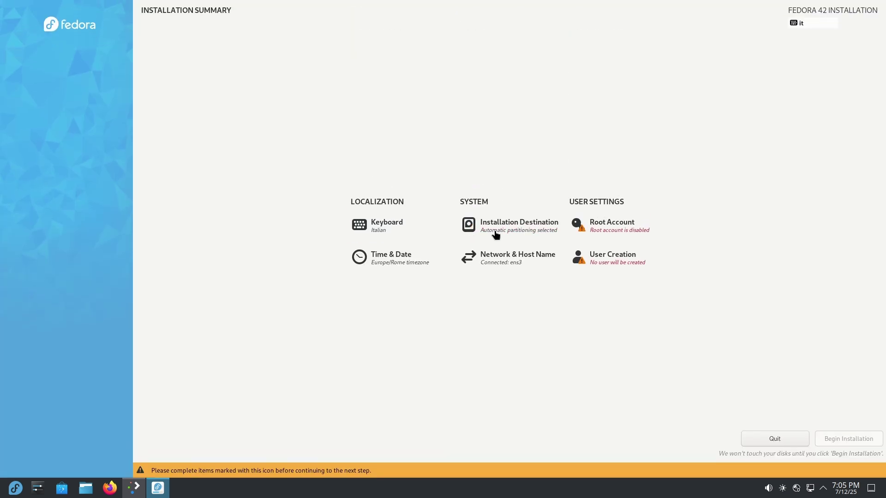
Target the 40 GiB QEMU disk with automatic partitioning, deleting all existing data to reclaim space
{"action": "left_click", "coordinate": [495, 229]}
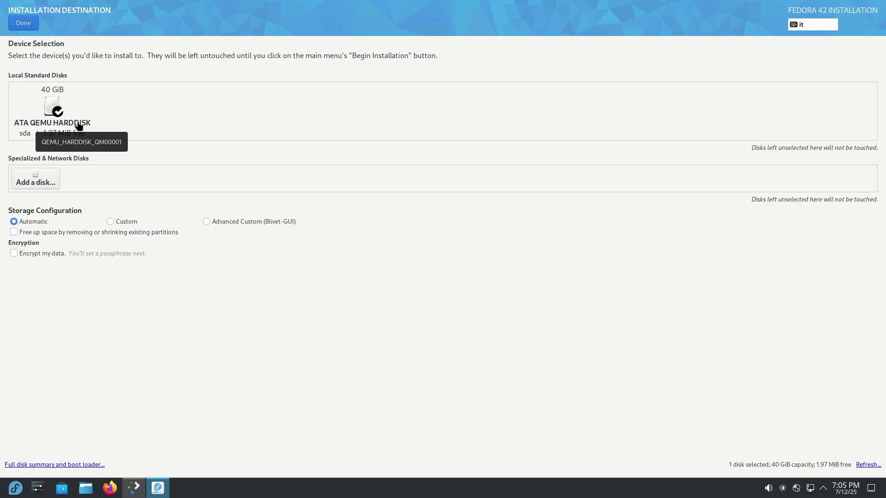
{"action": "left_click", "coordinate": [42, 122]}
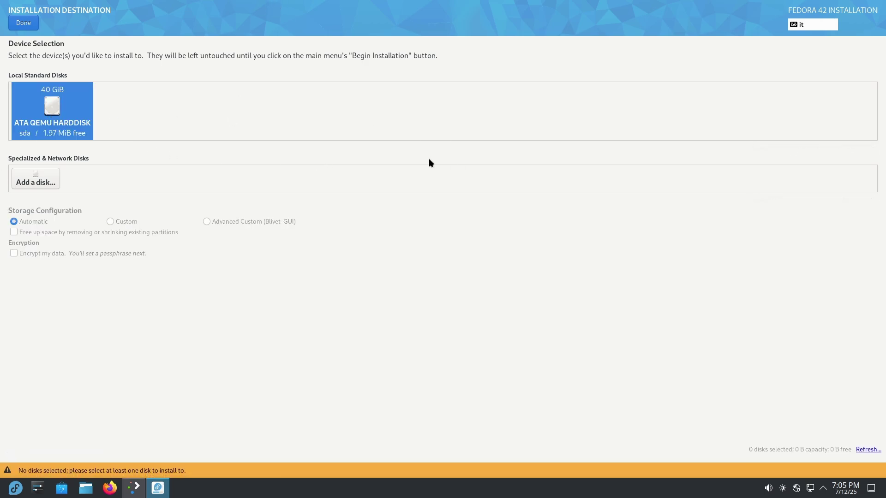
{"action": "left_click", "coordinate": [42, 129]}
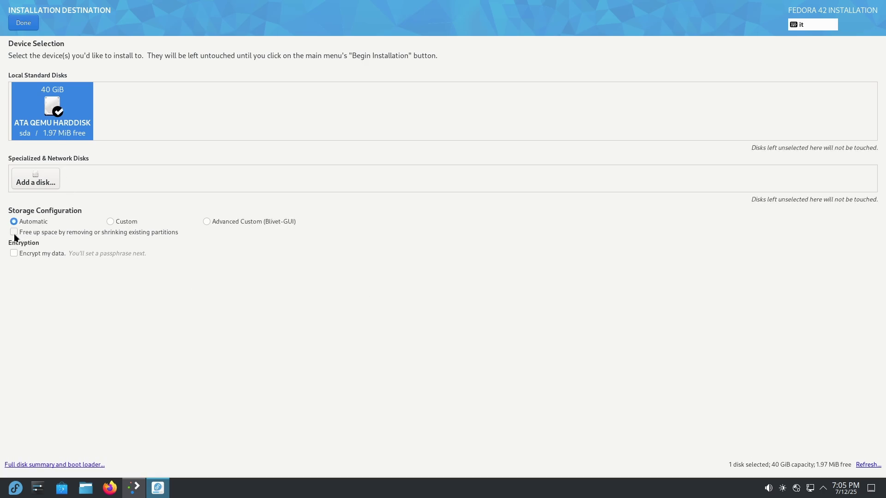
{"action": "left_click", "coordinate": [14, 233]}
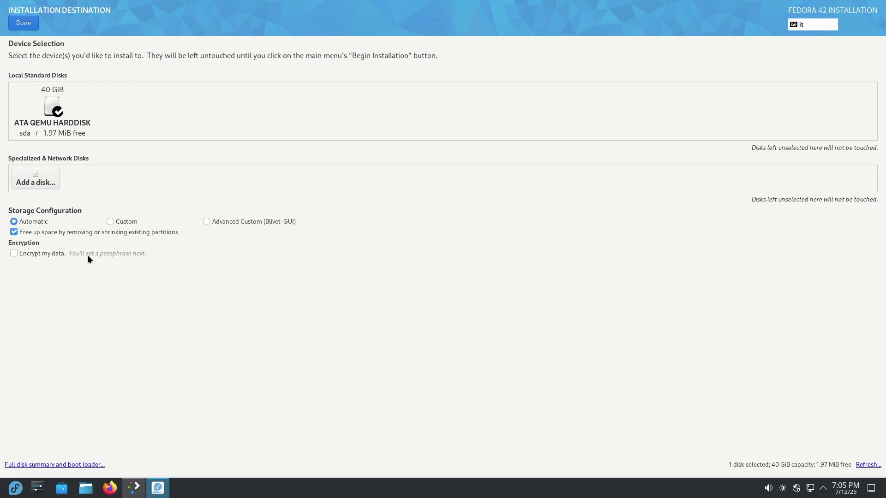
{"action": "left_click", "coordinate": [30, 29]}
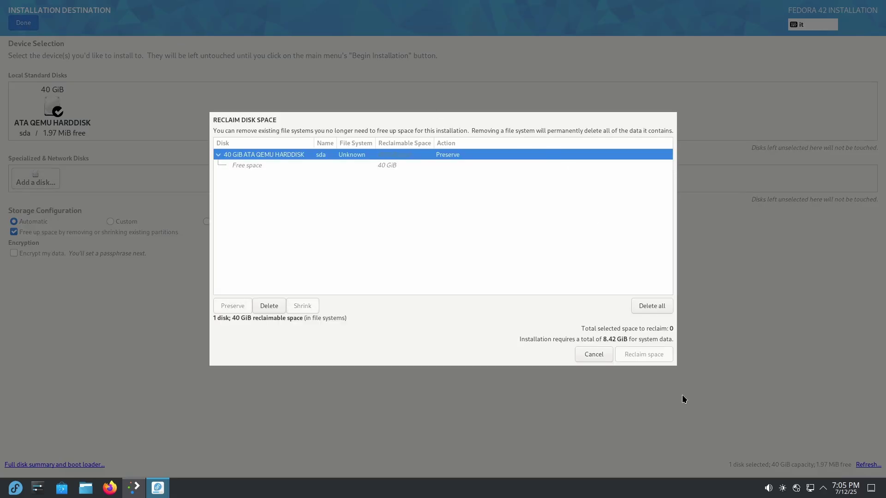
{"action": "left_click", "coordinate": [652, 305]}
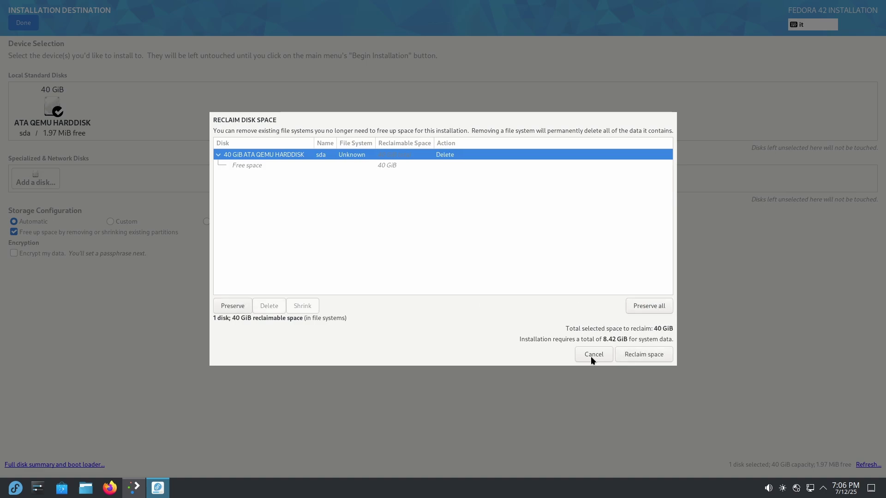
{"action": "left_click", "coordinate": [652, 357]}
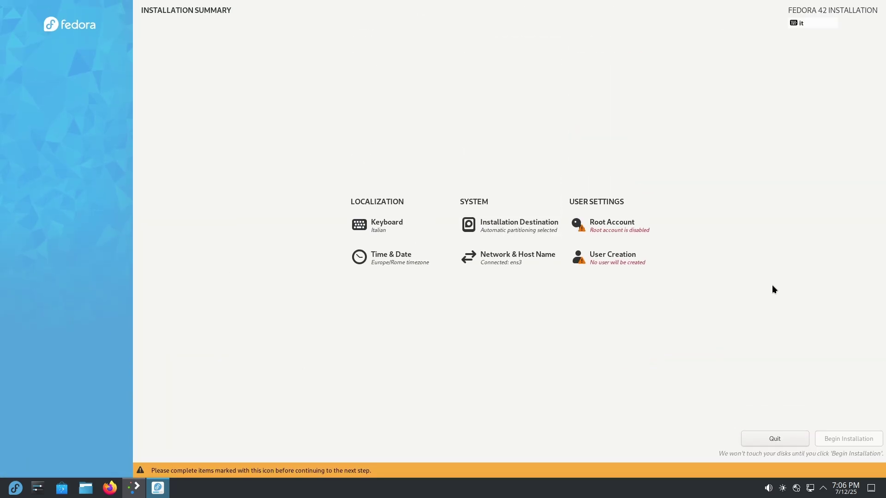
Create the administrator user with its full name and a short password, accepting the weak-password warning
{"action": "left_click", "coordinate": [612, 256]}
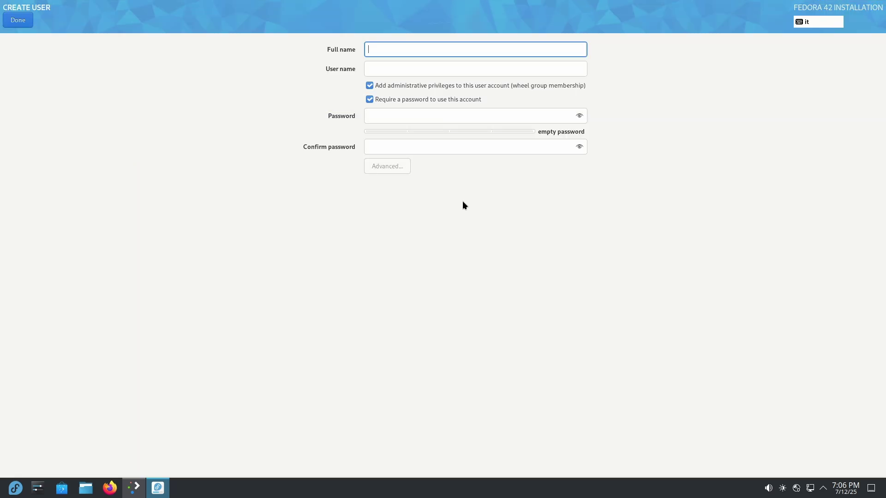
{"action": "type", "text": "L"}
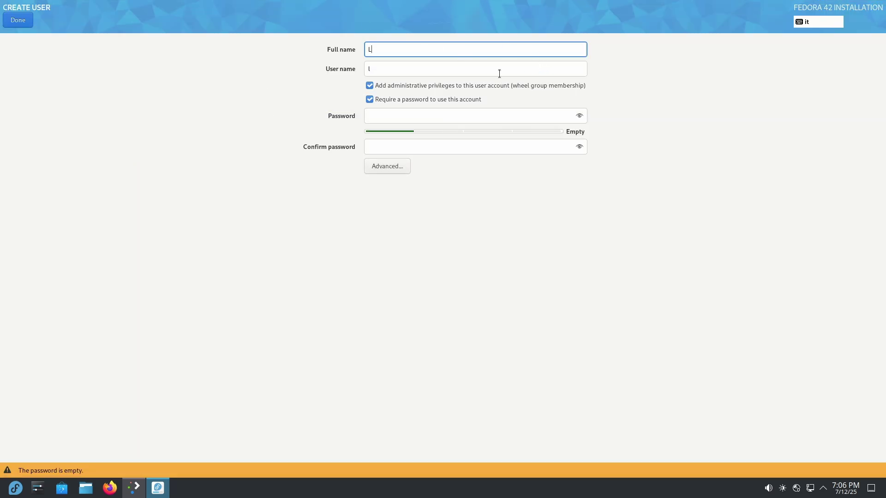
{"action": "type", "text": "inuxForAll1234"}
{"action": "left_click", "coordinate": [437, 145]}
{"action": "type", "text": "1234"}
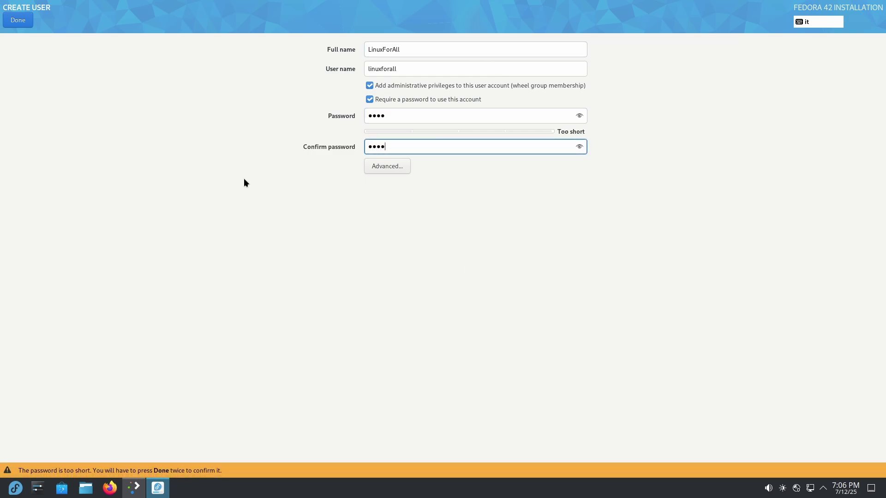
{"action": "left_click", "coordinate": [17, 25]}
{"action": "left_click", "coordinate": [20, 23]}
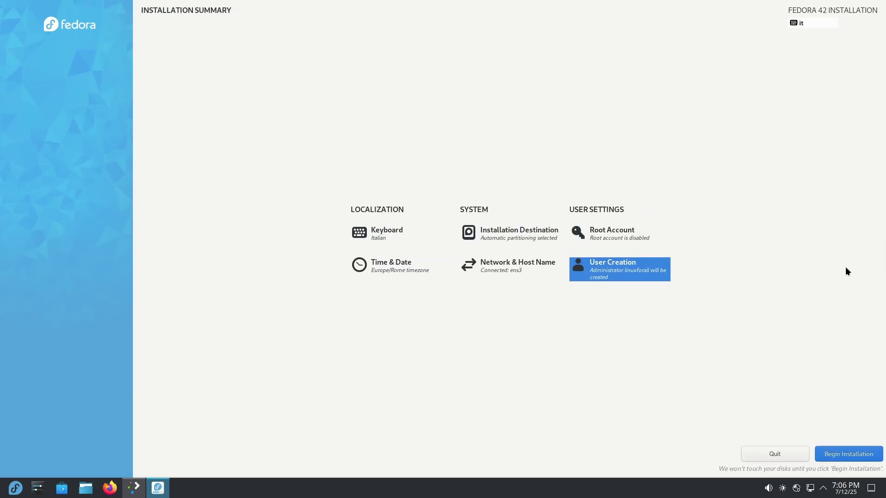
Enable the root account with a confirmed short password and begin the installation
{"action": "left_click", "coordinate": [607, 237]}
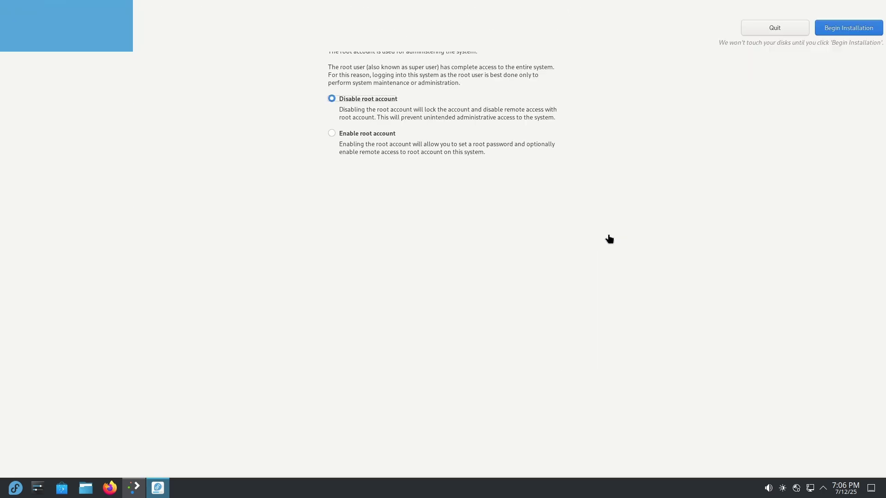
{"action": "left_click", "coordinate": [356, 134]}
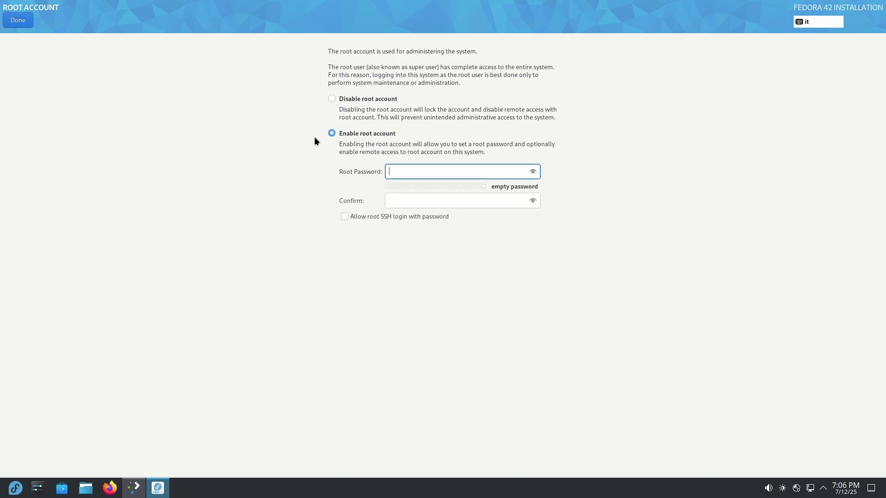
{"action": "type", "text": "****"}
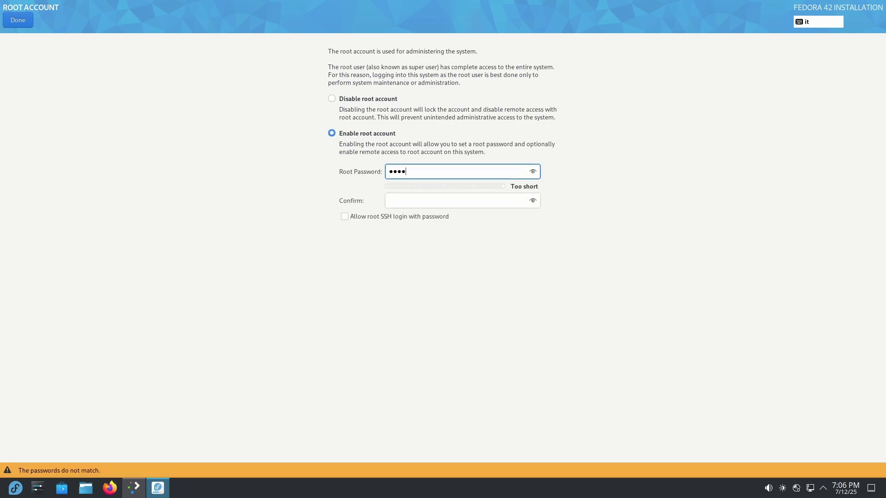
{"action": "left_click", "coordinate": [431, 201]}
{"action": "type", "text": "****"}
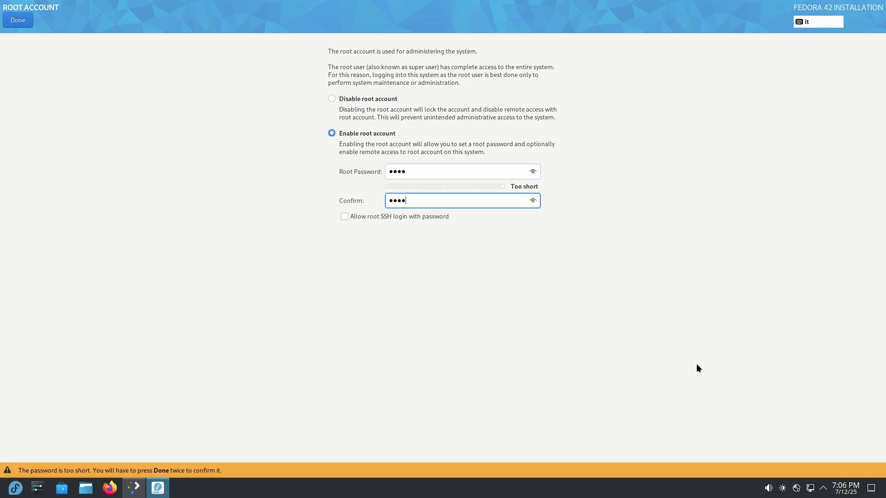
{"action": "left_click", "coordinate": [15, 20]}
{"action": "left_click", "coordinate": [21, 21]}
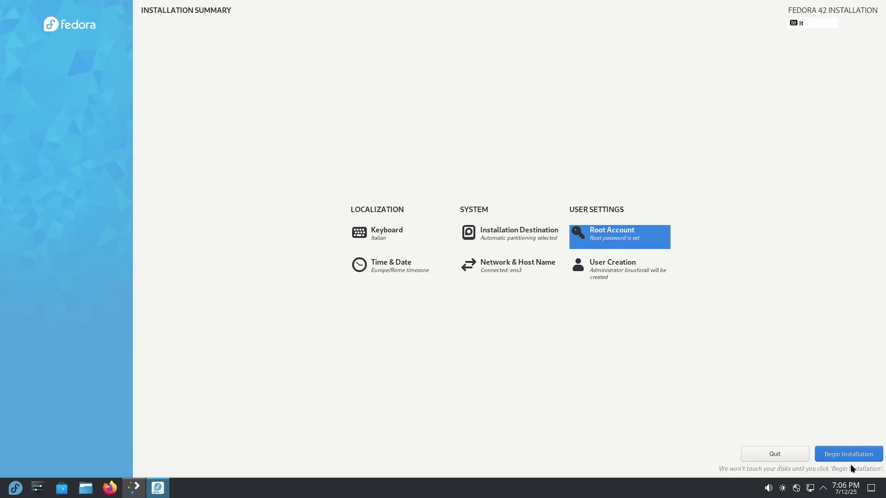
{"action": "left_click", "coordinate": [846, 454]}
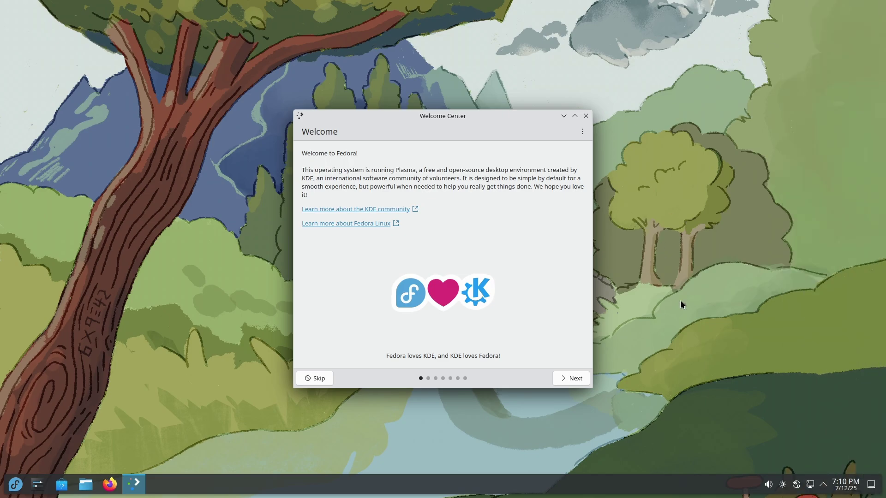
Move through the Welcome Center intro pages, setting Plasma usage data sharing to maximum
{"action": "left_click", "coordinate": [571, 381]}
{"action": "left_click", "coordinate": [572, 381]}
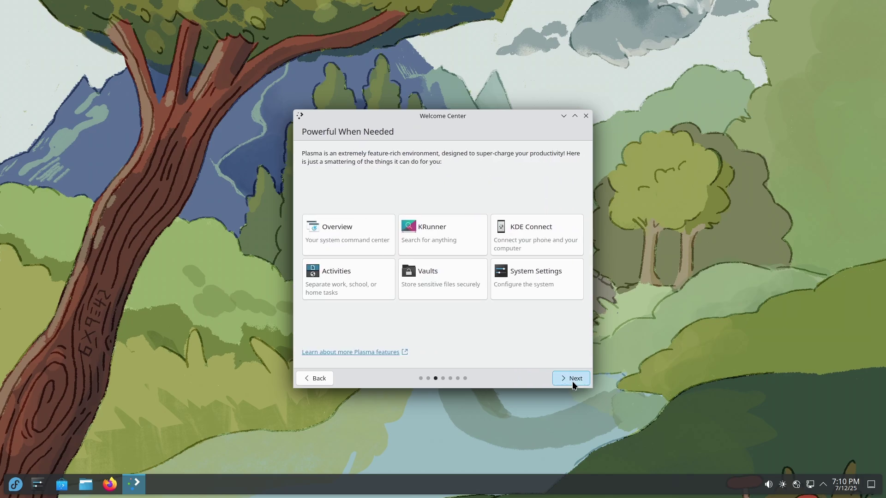
{"action": "left_click", "coordinate": [572, 381]}
{"action": "left_click", "coordinate": [574, 382]}
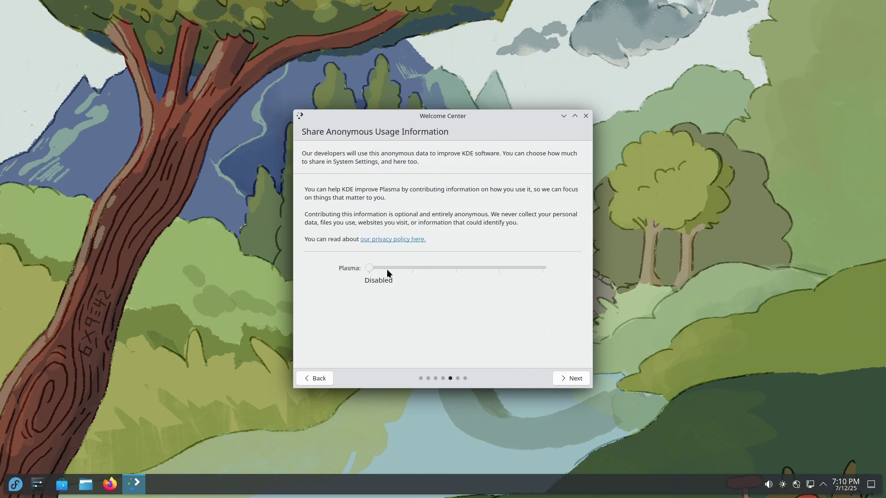
{"action": "left_click_drag", "start_coordinate": [370, 268], "coordinate": [538, 268]}
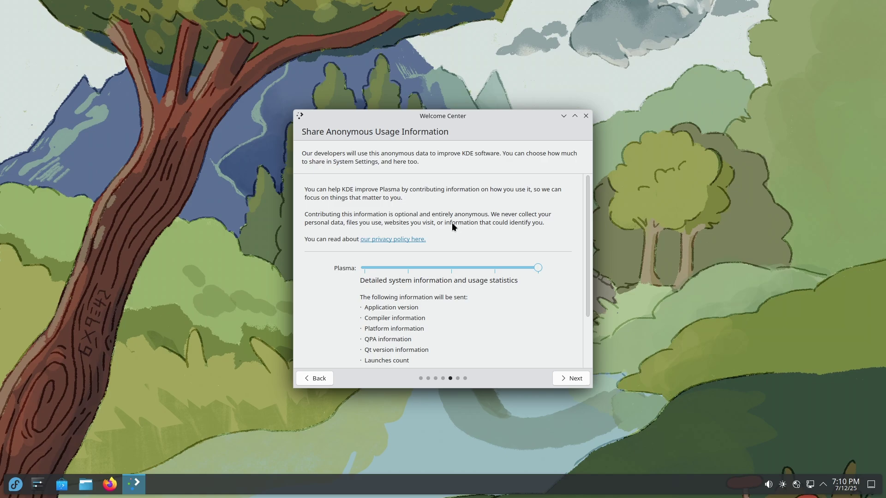
{"action": "scroll", "coordinate": [554, 278], "scroll_direction": "down", "scroll_amount": 3}
{"action": "left_click", "coordinate": [586, 377]}
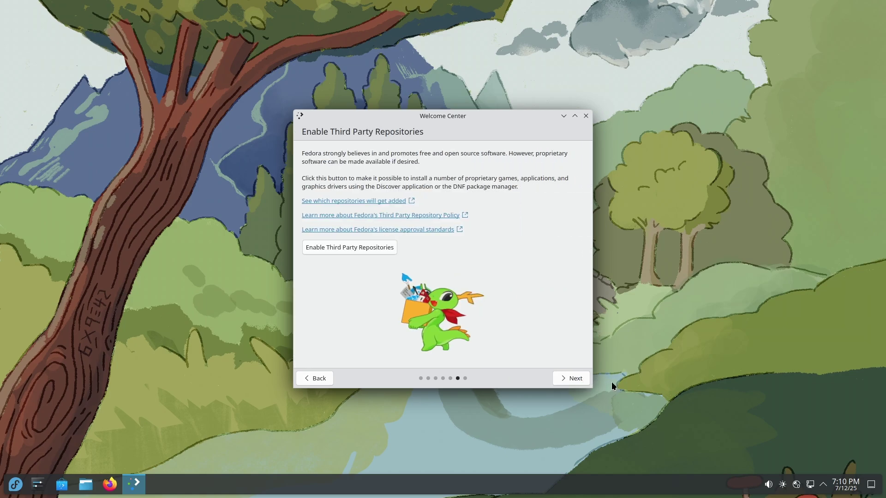
Enable third-party repositories, authenticating with the admin password, then finish the Welcome Center
{"action": "left_click", "coordinate": [386, 250]}
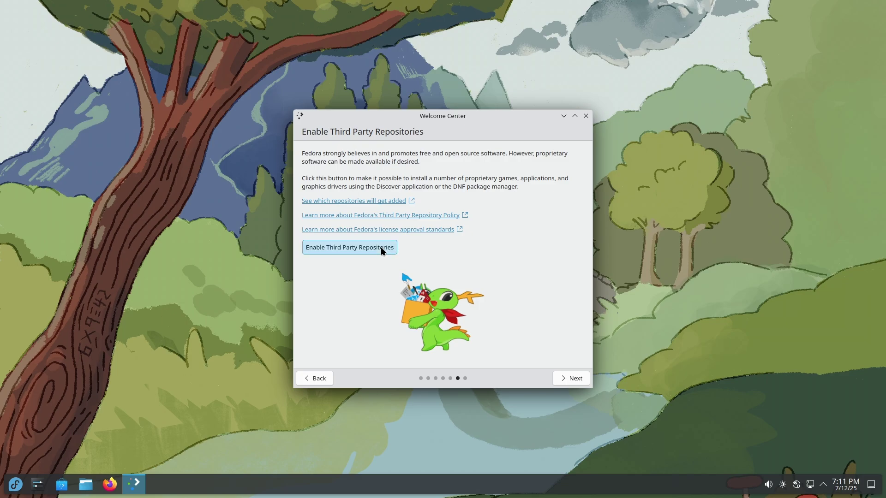
{"action": "type", "text": "••••••"}
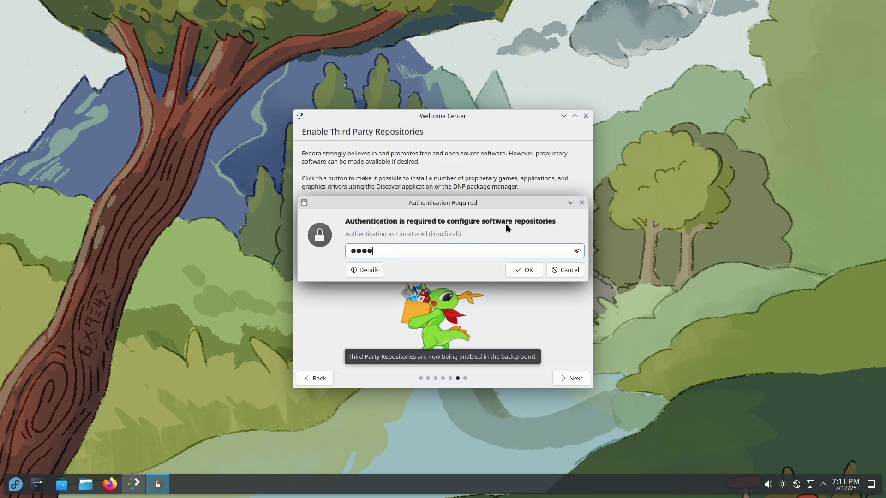
{"action": "key", "text": "Return"}
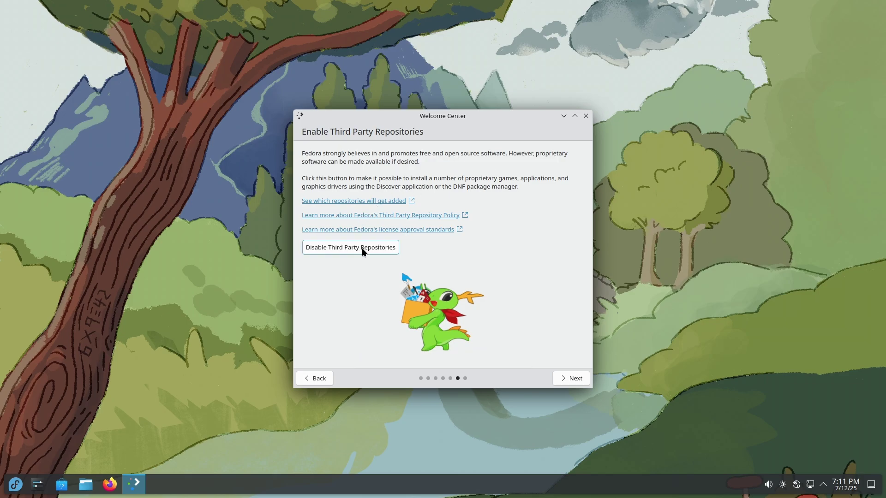
{"action": "left_click", "coordinate": [564, 378]}
{"action": "left_click", "coordinate": [575, 382]}
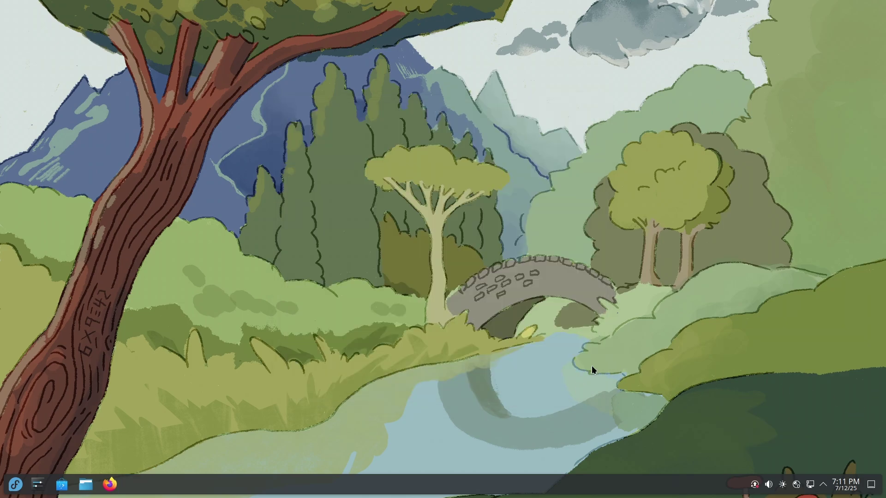
Run 'sudo dnf install nvidia-driver' in Konsole, authenticate, and approve the 73-package transaction with y
{"action": "left_click", "coordinate": [17, 485]}
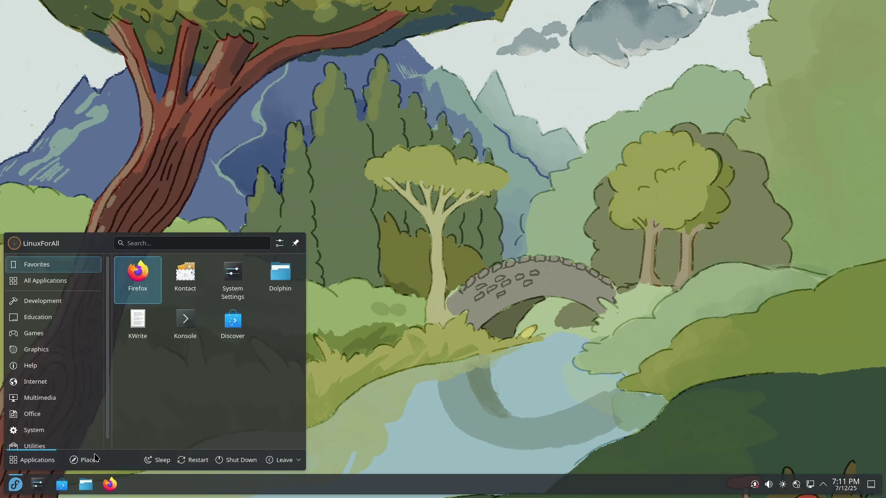
{"action": "left_click", "coordinate": [199, 333]}
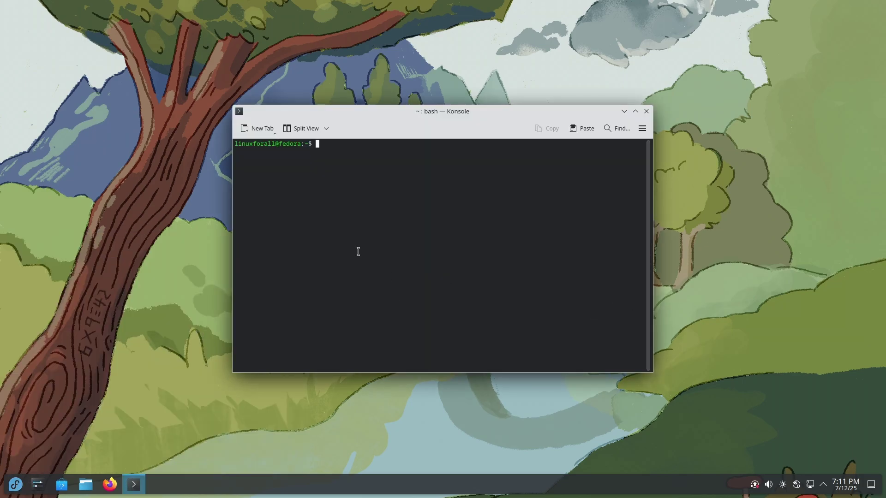
{"action": "type", "text": "sudo fd"}
{"action": "key", "text": "BackSpace"}
{"action": "key", "text": "BackSpace"}
{"action": "type", "text": "dnf install "}
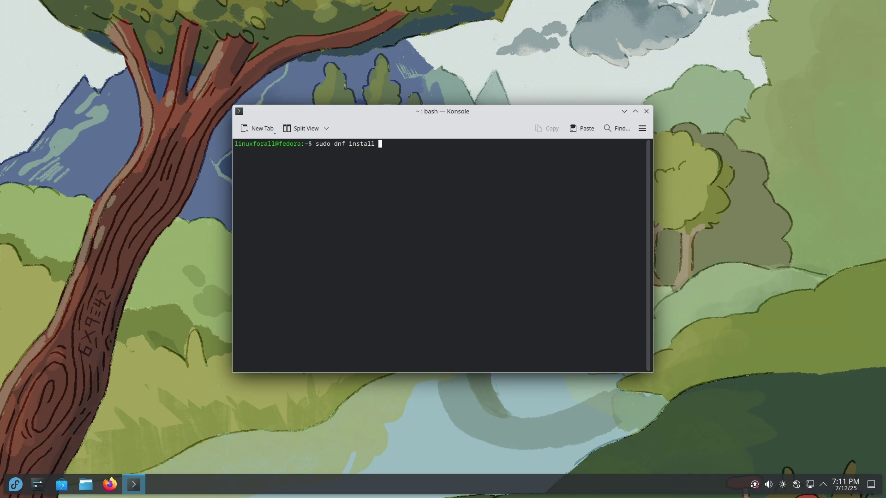
{"action": "type", "text": "nvidia-driver"}
{"action": "key", "text": "Return"}
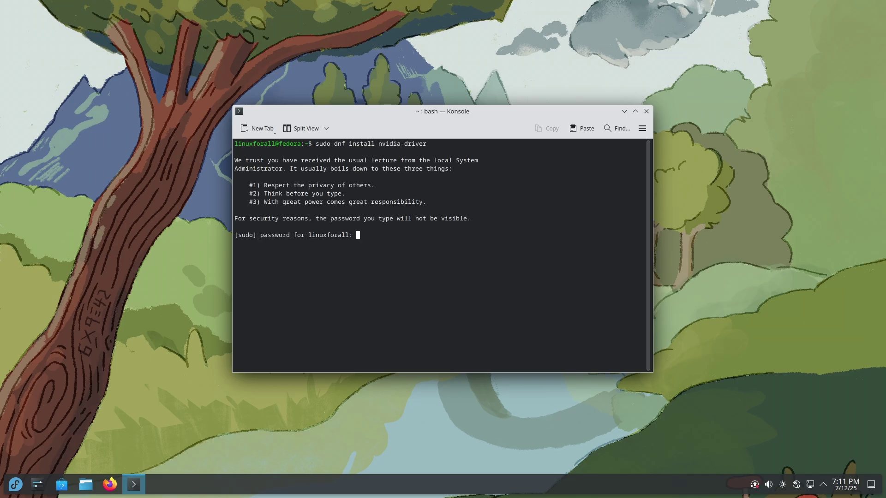
{"action": "key", "text": "Return"}
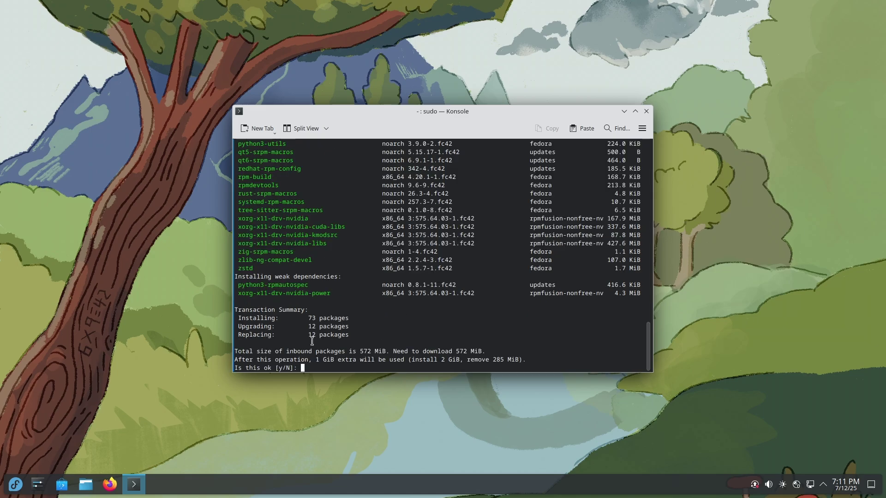
{"action": "scroll", "coordinate": [339, 350], "scroll_direction": "up", "scroll_amount": 5}
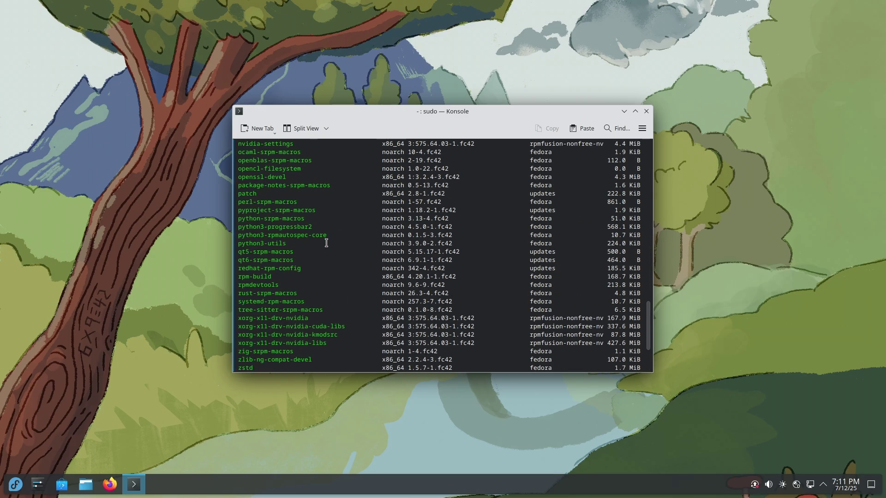
{"action": "scroll", "coordinate": [326, 239], "scroll_direction": "down", "scroll_amount": 5}
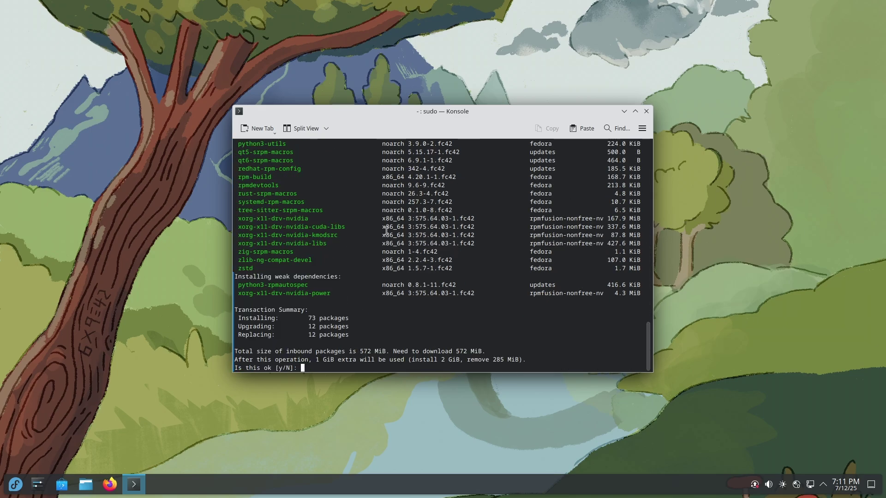
{"action": "type", "text": "y"}
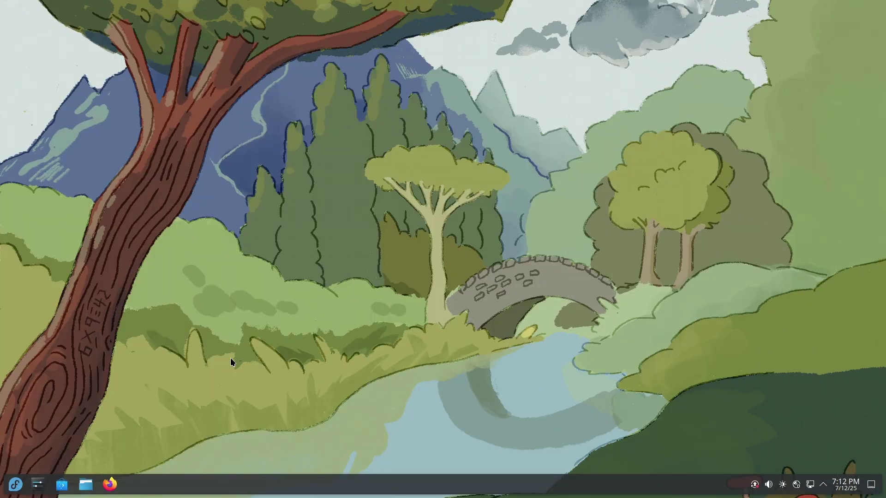
In a new Konsole, run 'sudo dnf install steam', authenticate, and confirm with y
{"action": "left_click", "coordinate": [15, 484]}
{"action": "left_click", "coordinate": [201, 325]}
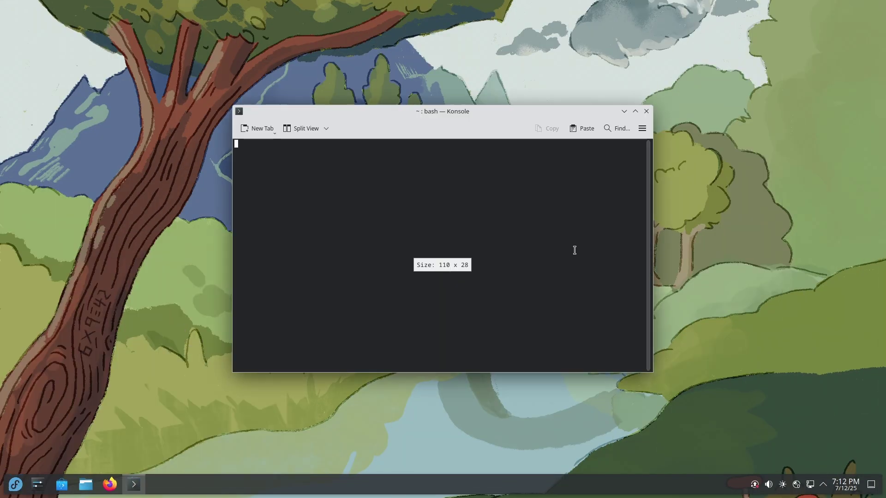
{"action": "type", "text": "sudo "}
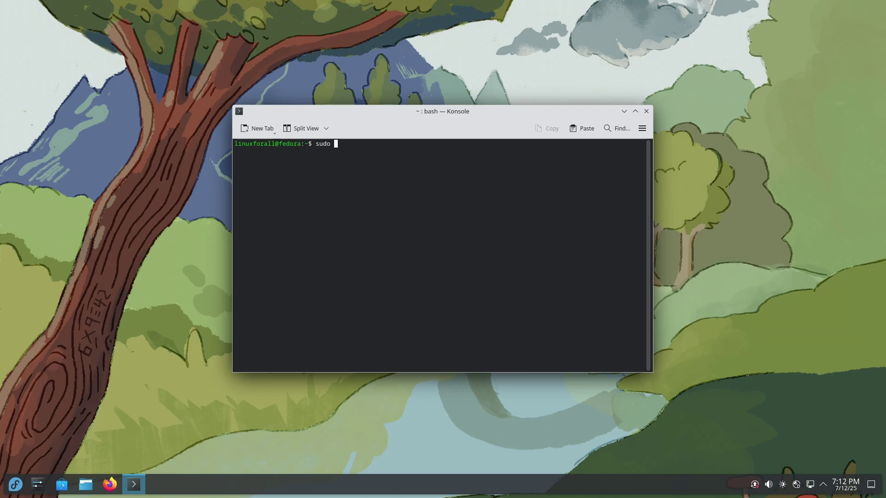
{"action": "type", "text": "dnf install steam"}
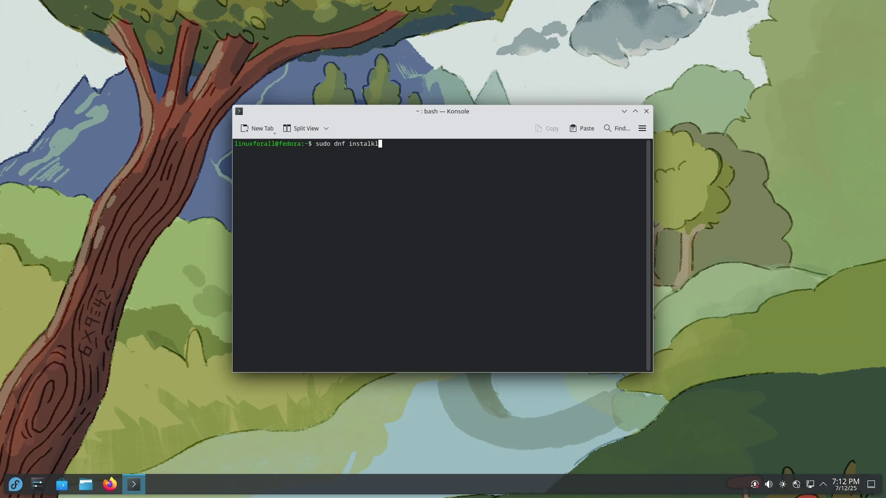
{"action": "key", "text": "Return"}
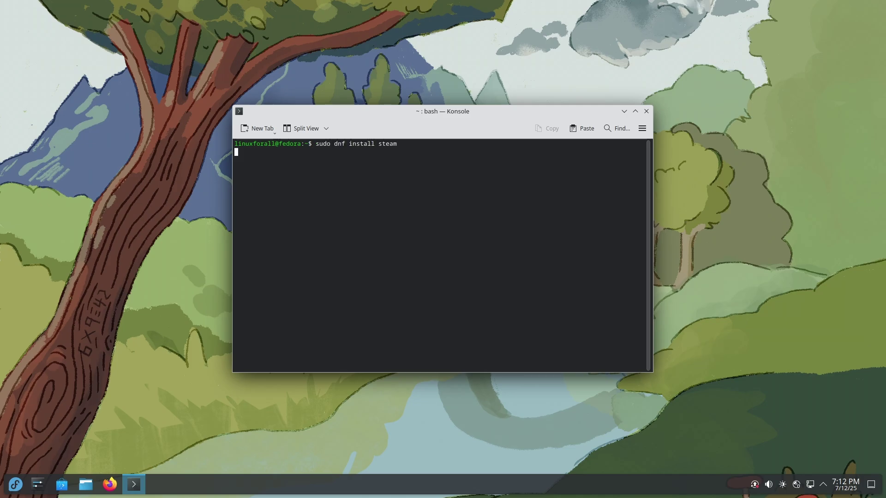
{"action": "key", "text": "Return"}
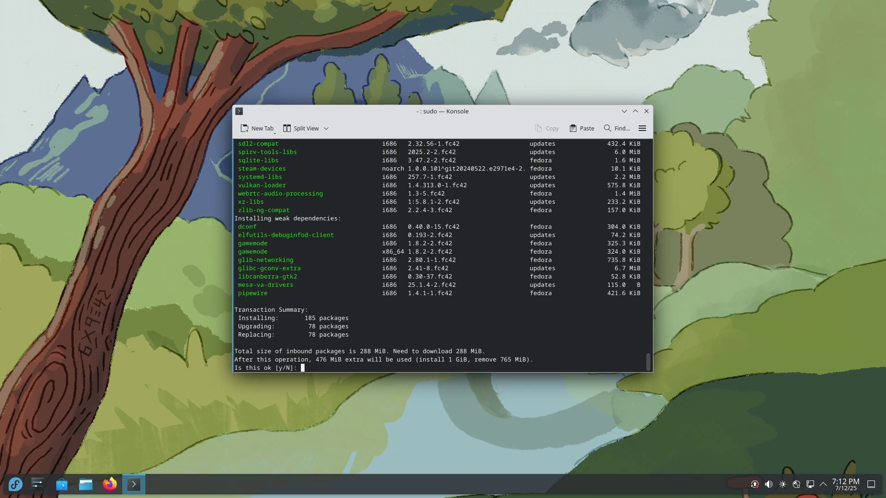
{"action": "type", "text": "y"}
{"action": "key", "text": "Return"}
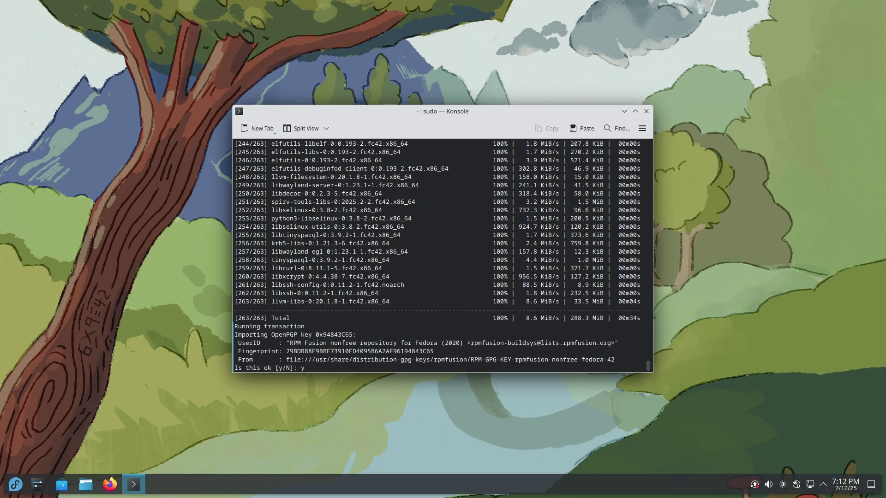
Accept both OpenPGP signing key imports, then launch steam from the terminal
{"action": "key", "text": "Return"}
{"action": "type", "text": "y"}
{"action": "key", "text": "Return"}
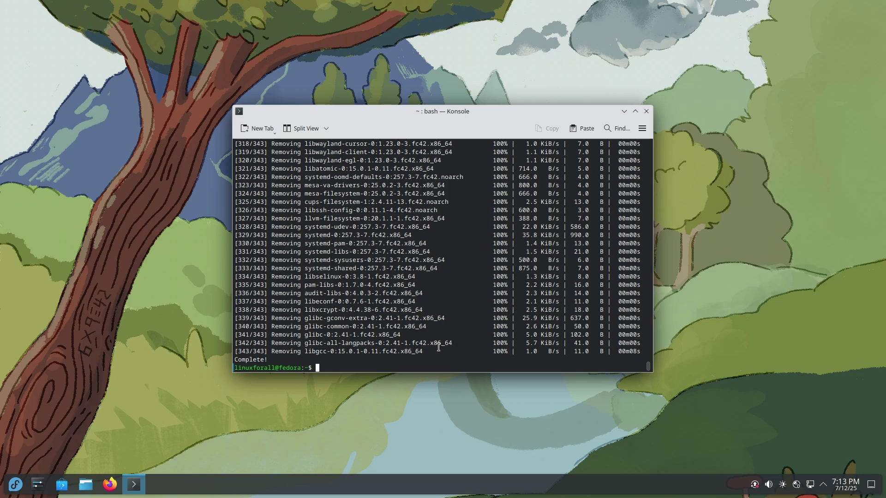
{"action": "type", "text": "steam"}
{"action": "key", "text": "Return"}
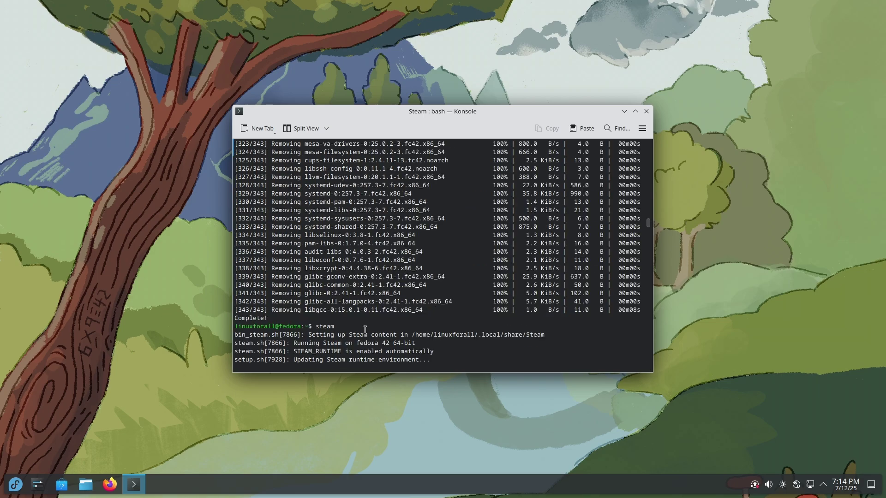
Search 'steam' in the launcher, then close the Steam sign-in and Konsole windows
{"action": "left_click_drag", "start_coordinate": [336, 326], "coordinate": [313, 326]}
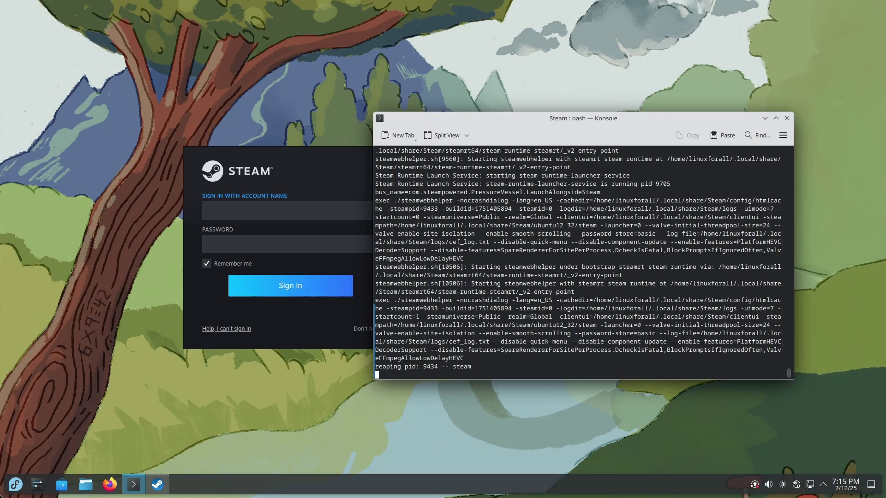
{"action": "left_click", "coordinate": [15, 484]}
{"action": "type", "text": "steam"}
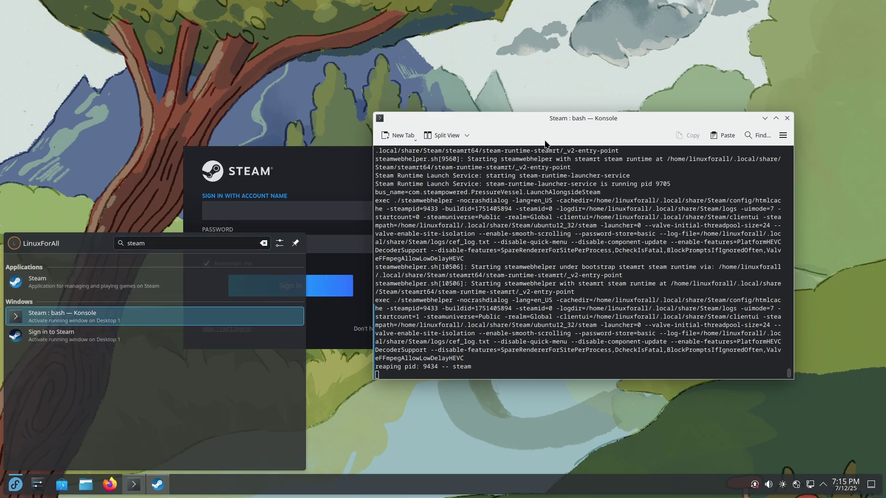
{"action": "key", "text": "ctrl+shift+q"}
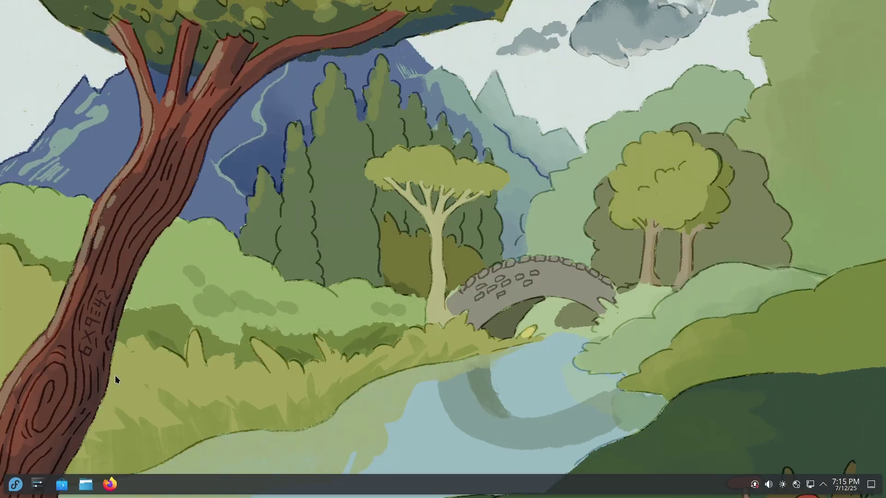
Search Discover for 'dragon plater' and view the Dragon Player details page, then return to the results
{"action": "left_click", "coordinate": [63, 486]}
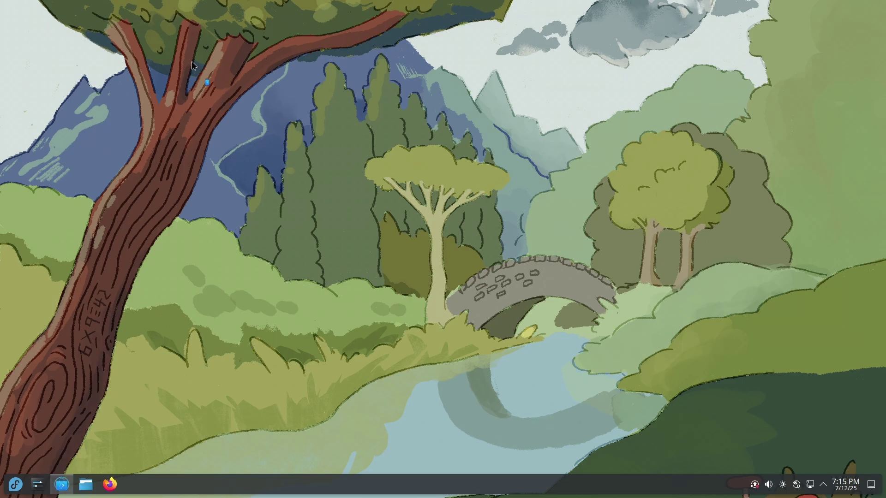
{"action": "type", "text": "dr"}
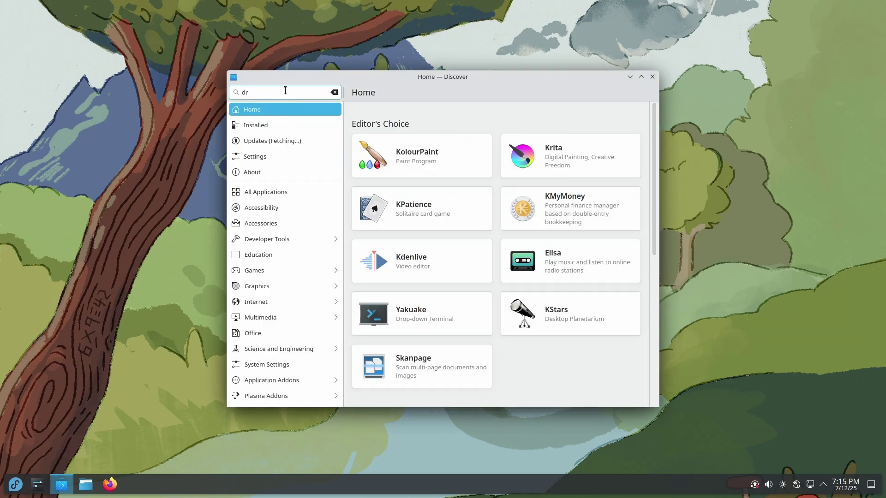
{"action": "type", "text": "agon plate"}
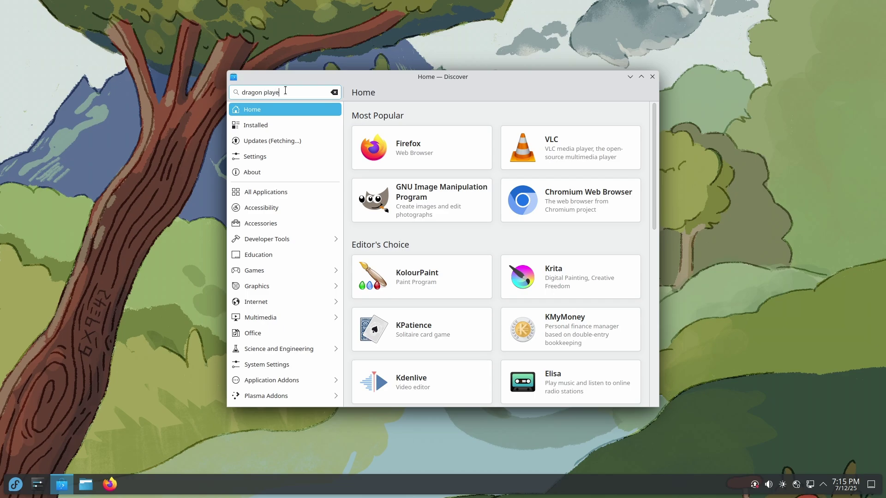
{"action": "type", "text": "r"}
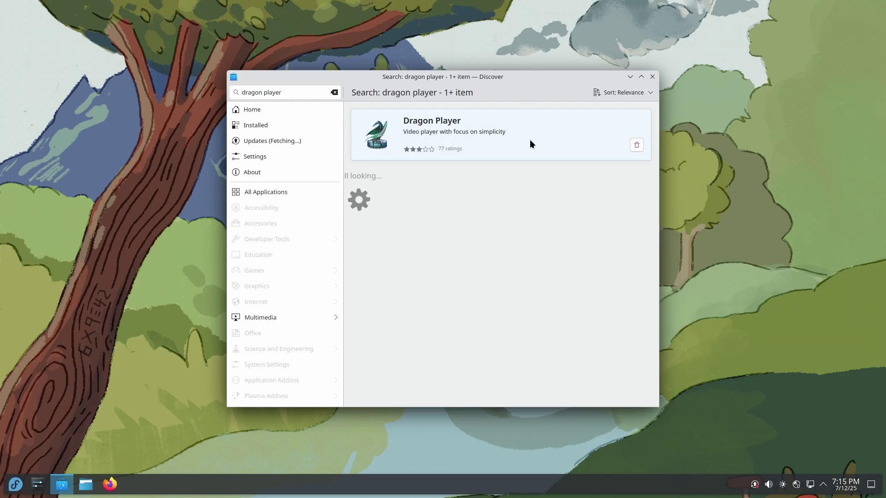
{"action": "left_click", "coordinate": [530, 142]}
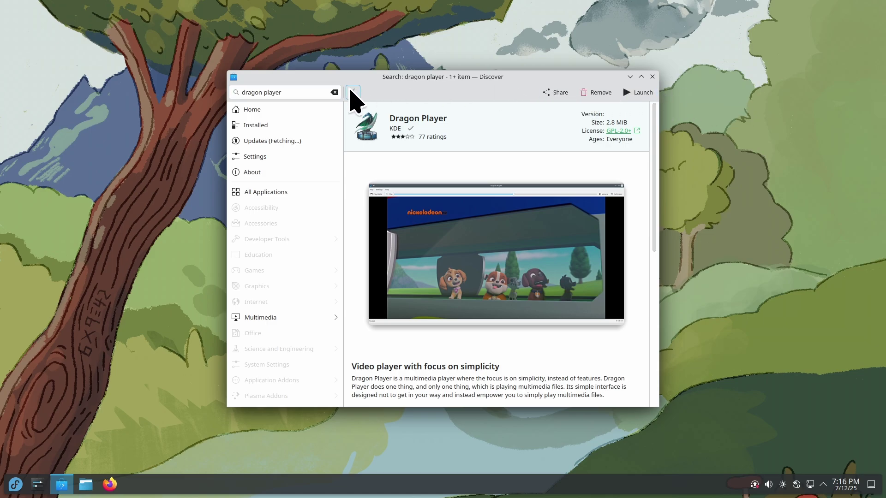
{"action": "left_click", "coordinate": [353, 92]}
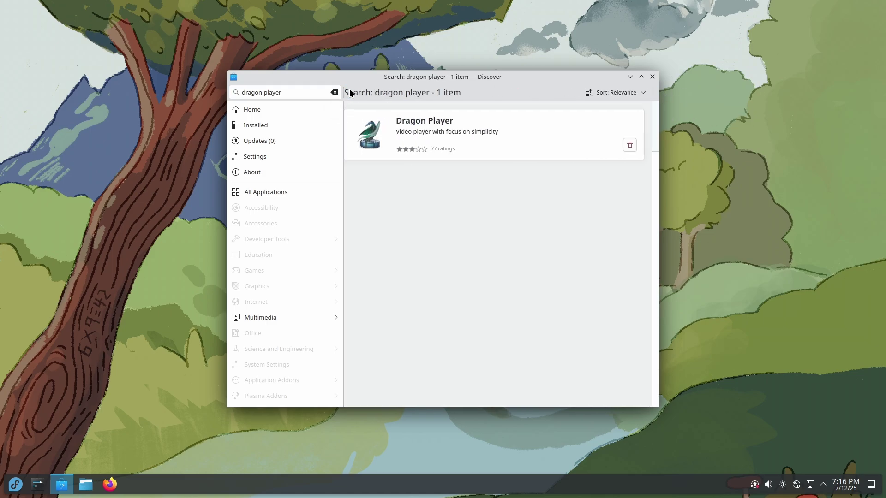
Search for mpv, install the Flathub mpv 0.40.0 entry, and minimize Discover
{"action": "triple_click", "coordinate": [303, 97]}
{"action": "type", "text": "mpv"}
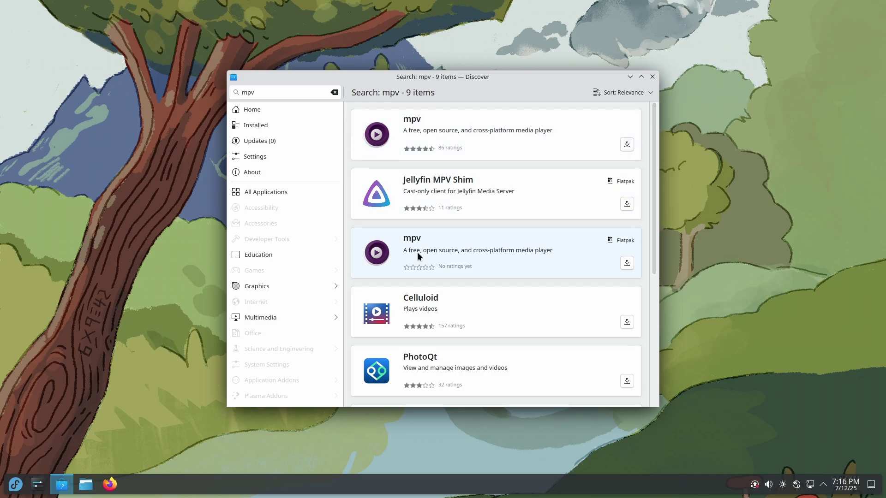
{"action": "left_click", "coordinate": [575, 250]}
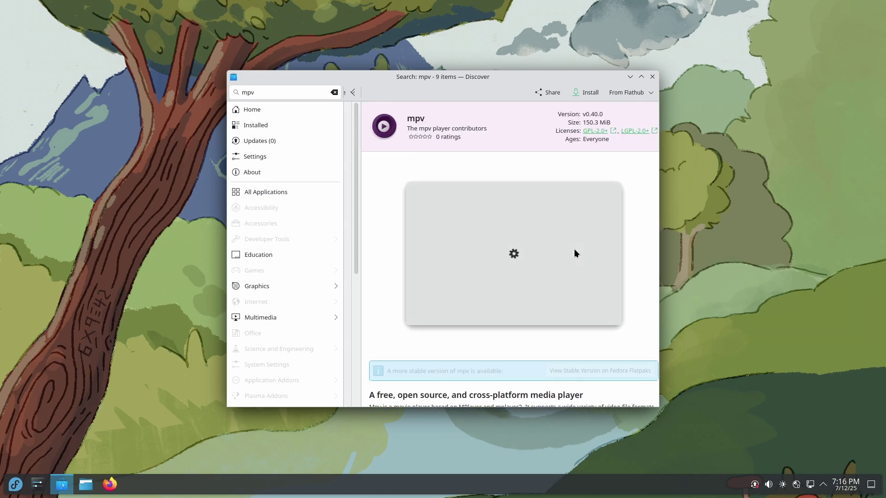
{"action": "left_click", "coordinate": [577, 91]}
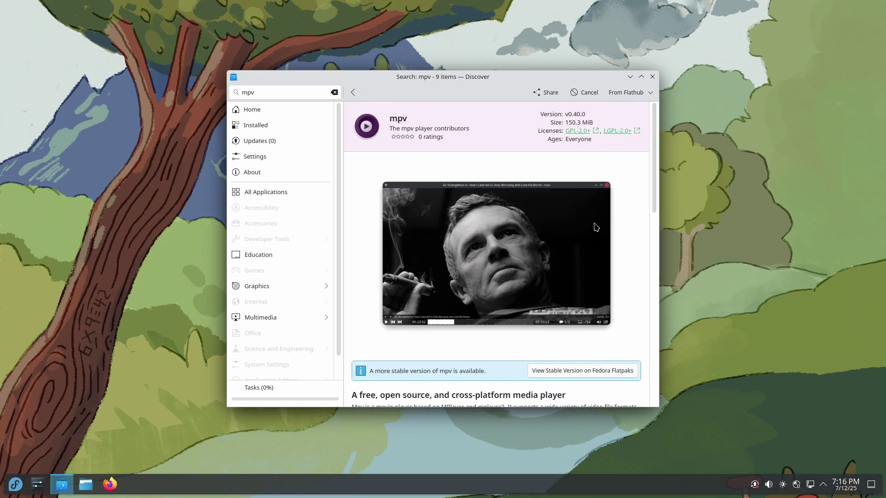
{"action": "left_click", "coordinate": [631, 77]}
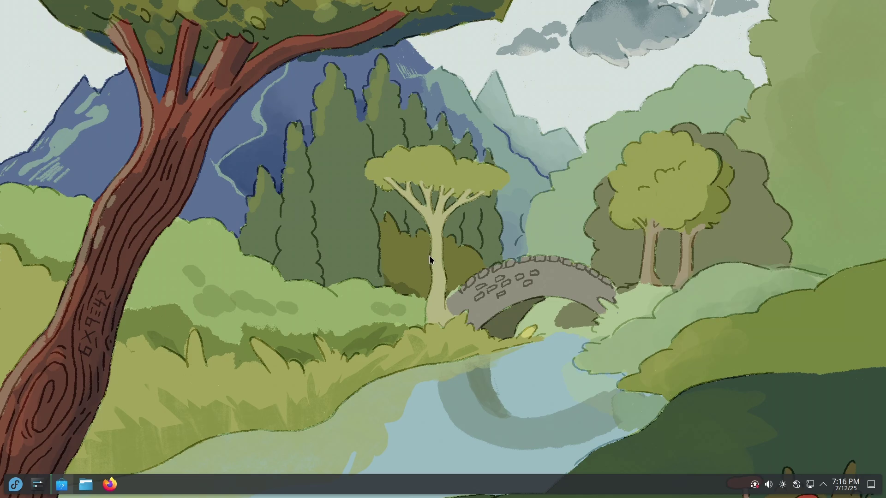
Run sudo dnf upgrade in Konsole, then close the terminal at the y/N prompt without confirming
{"action": "key", "text": "super"}
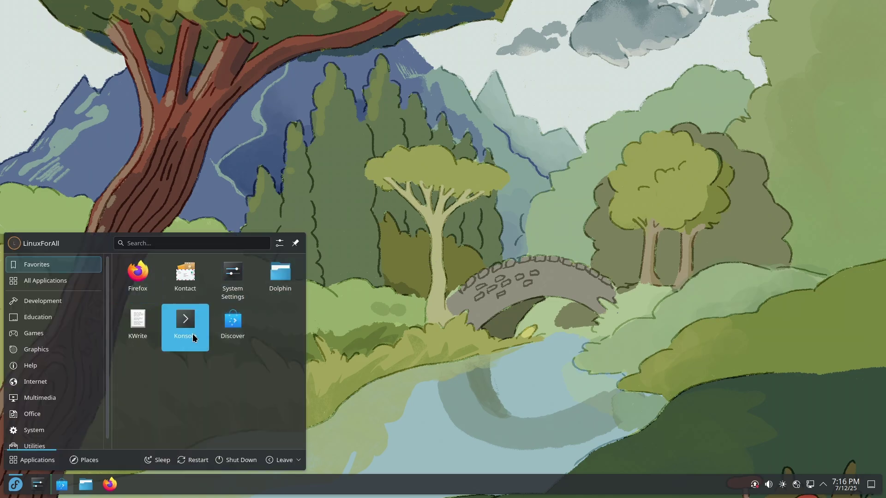
{"action": "left_click", "coordinate": [185, 328]}
{"action": "type", "text": "sudo "}
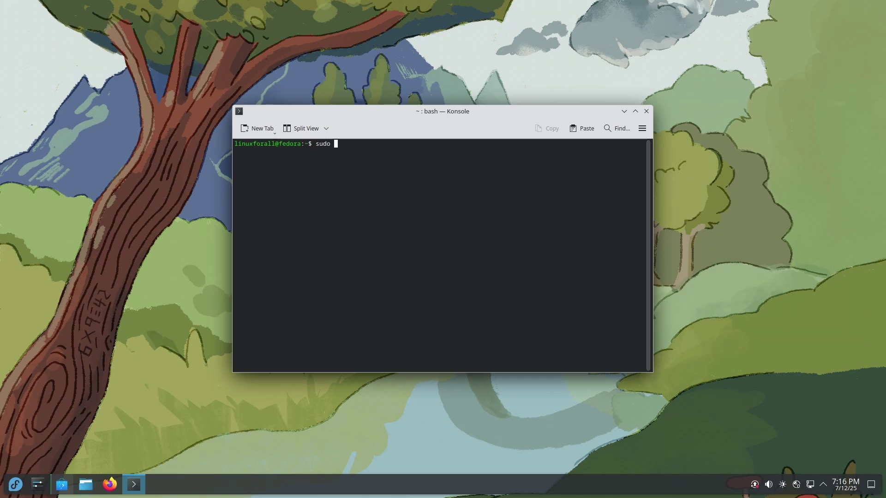
{"action": "type", "text": "dnf upgrade"}
{"action": "key", "text": "Return"}
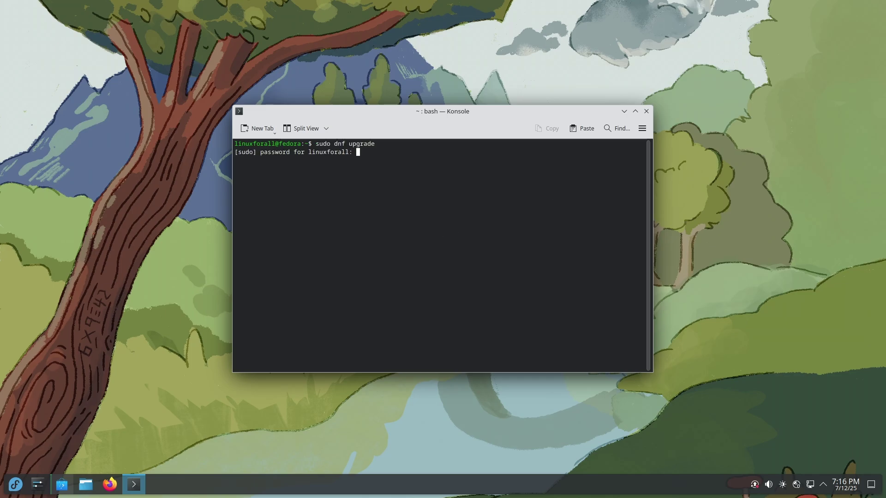
{"action": "key", "text": "Return"}
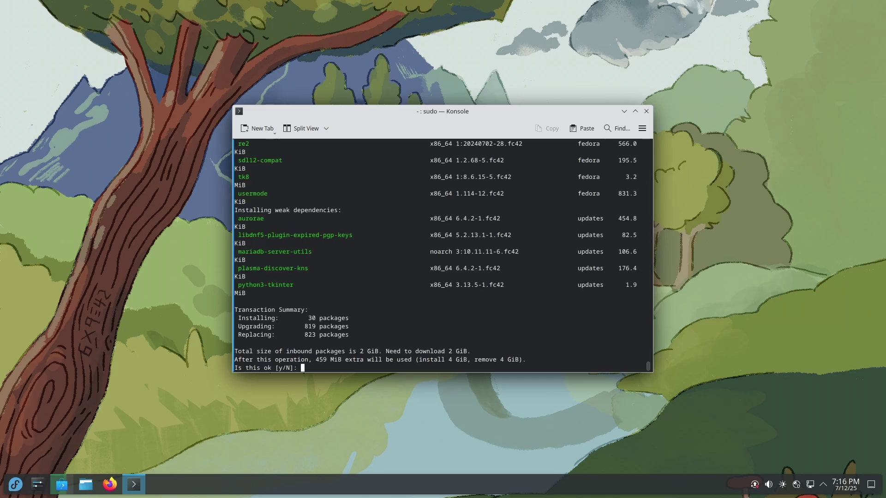
{"action": "left_click", "coordinate": [357, 336]}
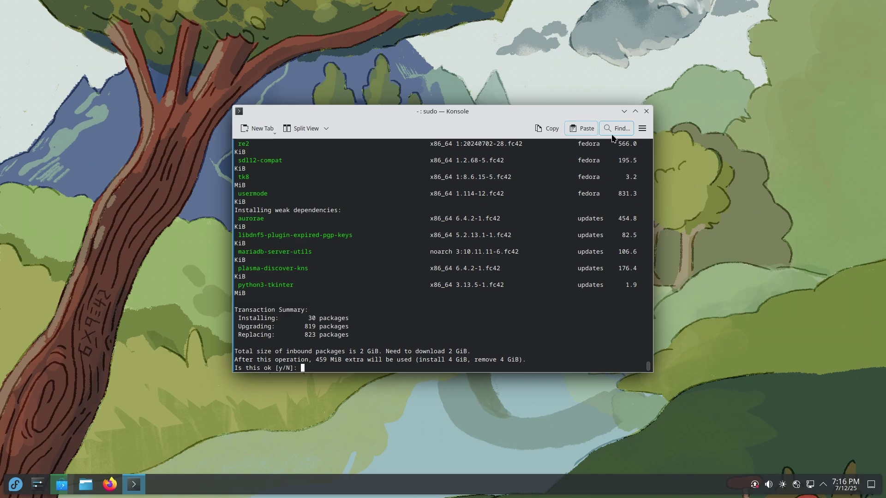
{"action": "left_click", "coordinate": [646, 111]}
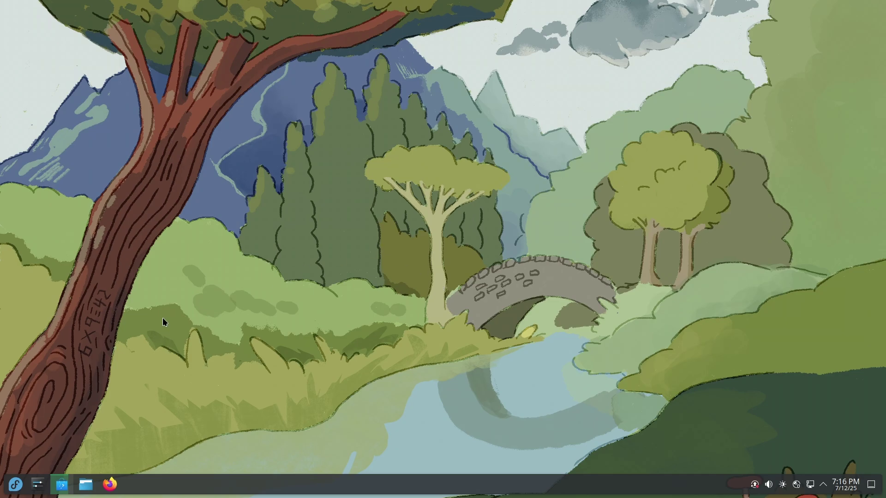
Review the 4.3 GiB Fedora 42 system upgrade of 843 packages in Discover's Updates, then close Discover
{"action": "left_click", "coordinate": [65, 492]}
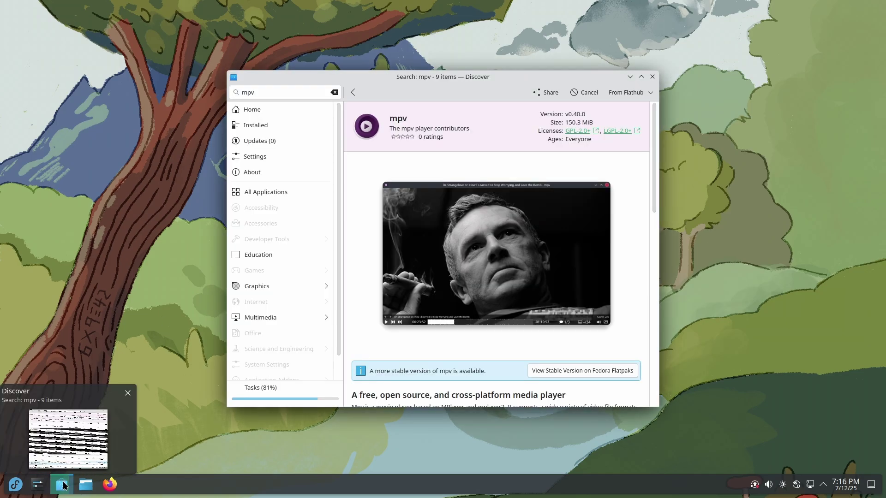
{"action": "left_click", "coordinate": [249, 145]}
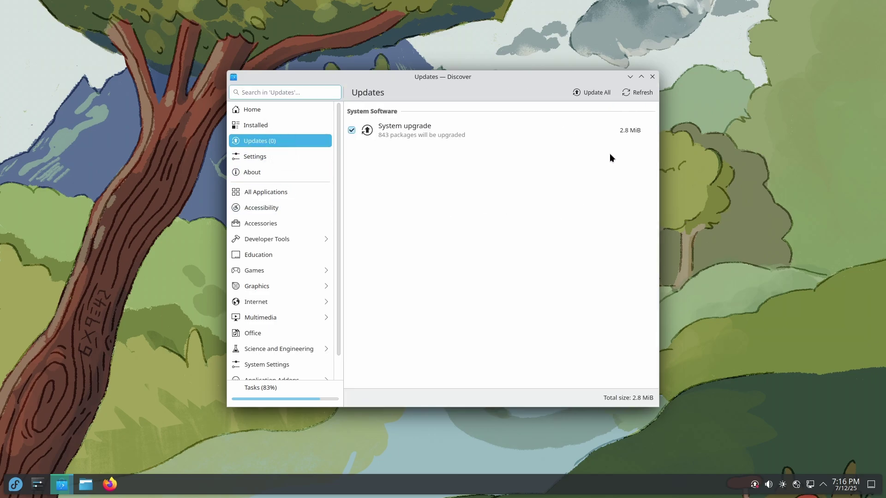
{"action": "left_click", "coordinate": [458, 125]}
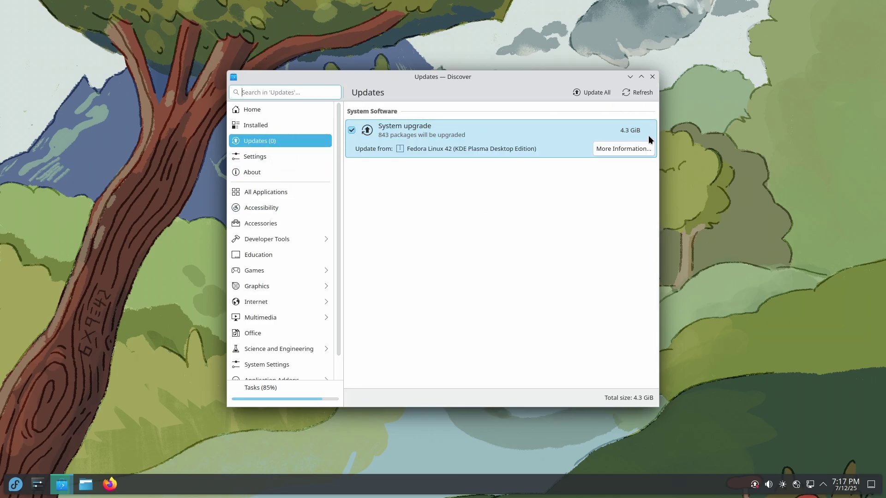
{"action": "scroll", "coordinate": [471, 272], "scroll_direction": "down", "scroll_amount": 10}
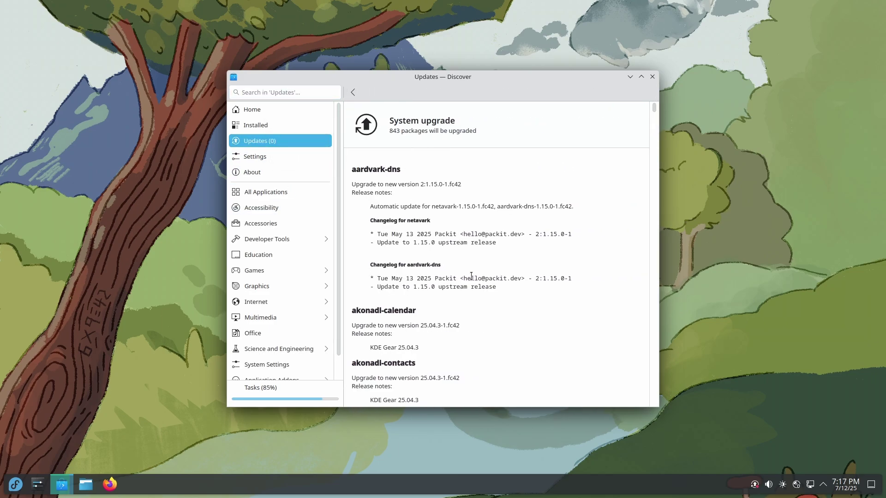
{"action": "scroll", "coordinate": [498, 234], "scroll_direction": "down", "scroll_amount": 10}
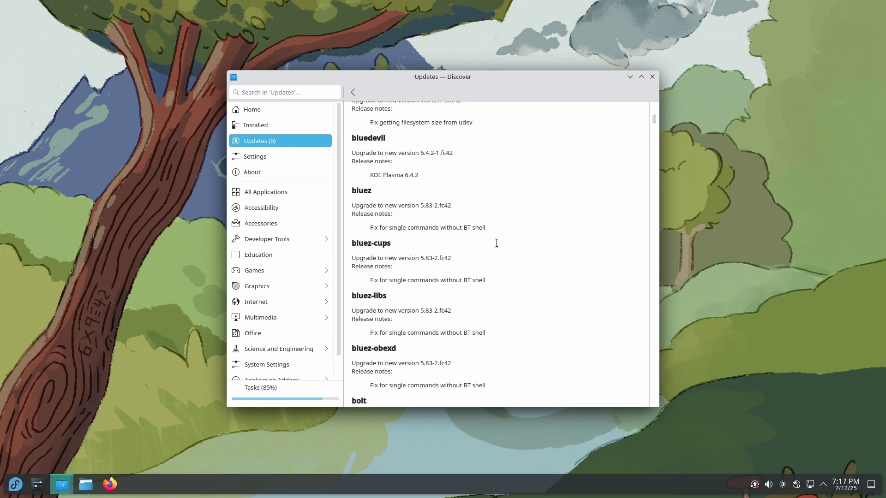
{"action": "left_click", "coordinate": [353, 92]}
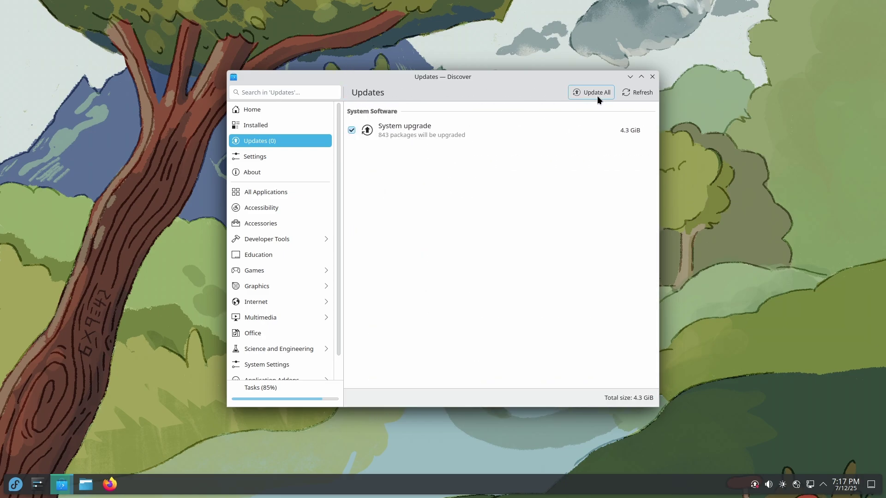
{"action": "key", "text": "alt+F4"}
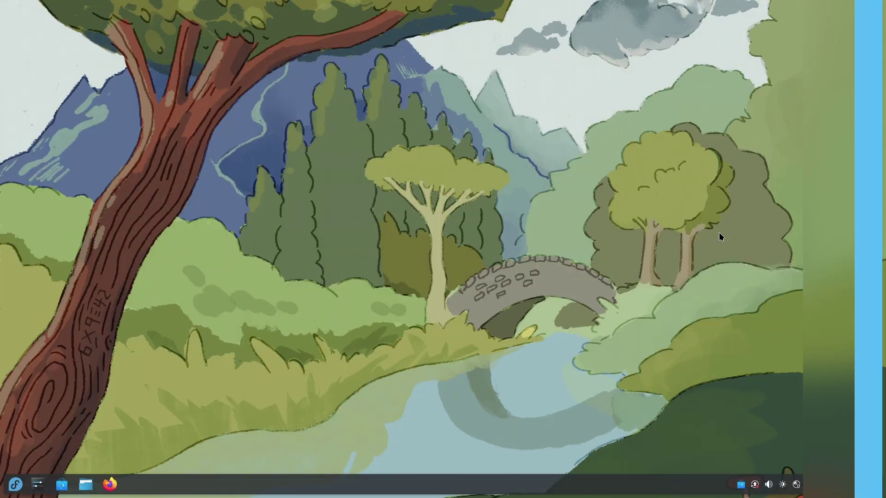